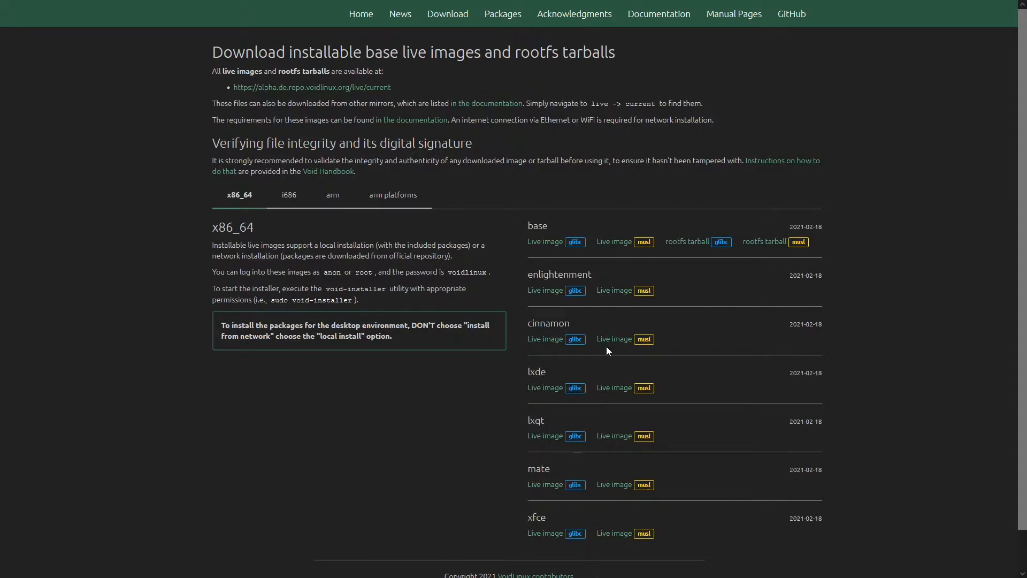
# Download the x86_64 base glibc live image and save the ISO file to disk.
pyautogui.click(540, 245)
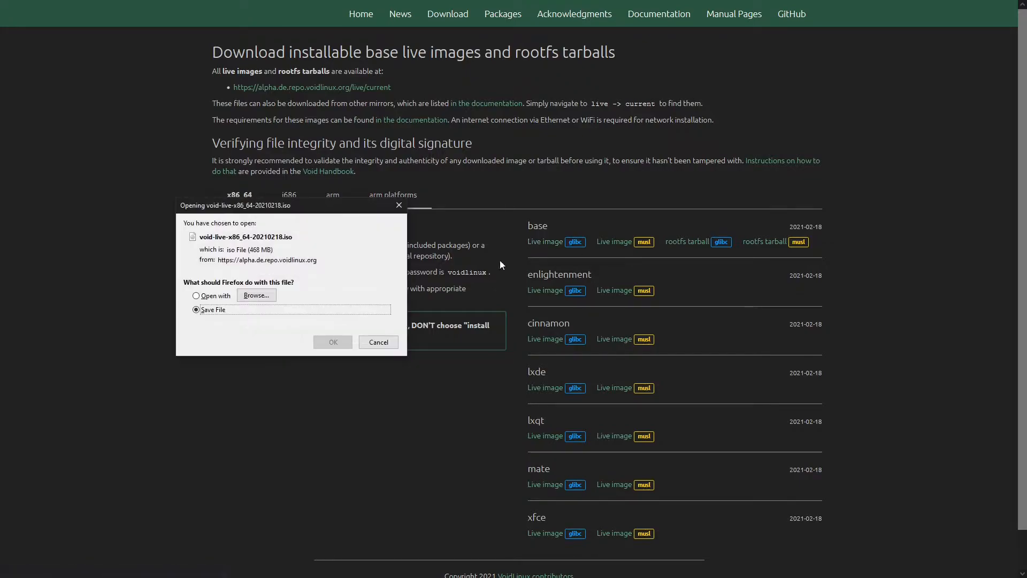
pyautogui.click(333, 342)
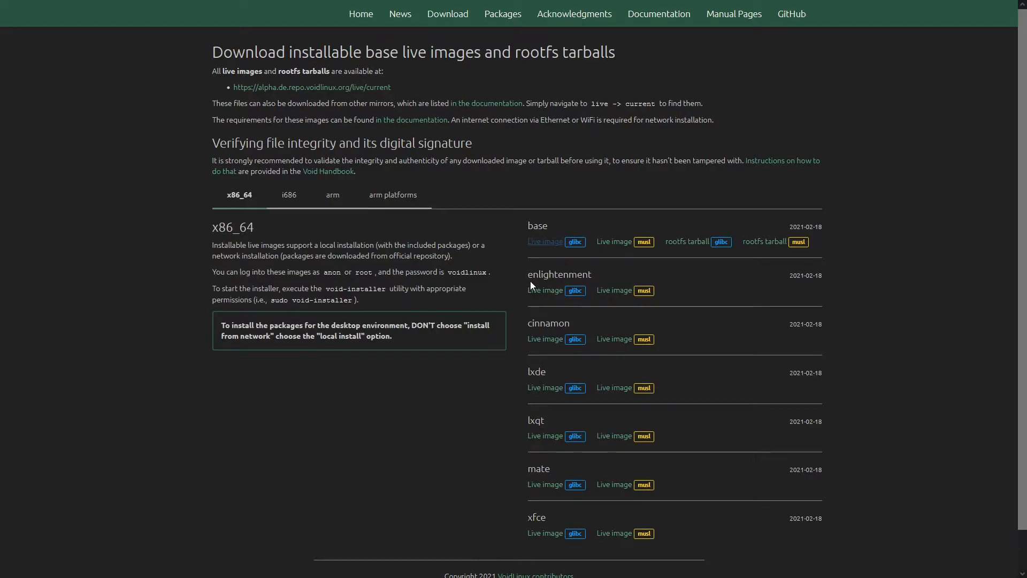
# Show the downloaded void-live-x86_64-20210218.iso in its folder, move it onto the desktop, and clear away the open windows.
pyautogui.moveTo(492, 4)
pyautogui.press('F11')
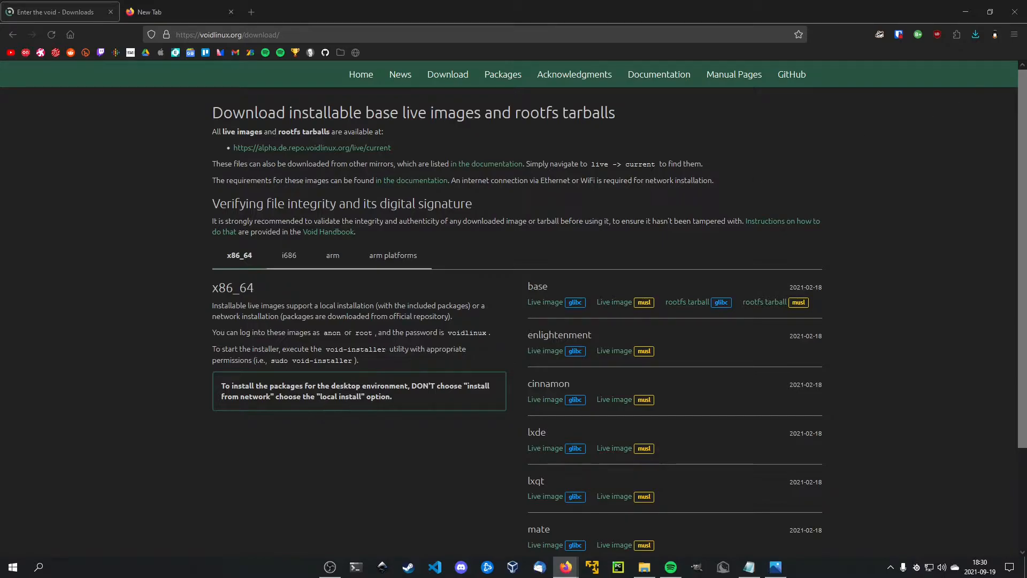
pyautogui.click(977, 36)
pyautogui.click(985, 65)
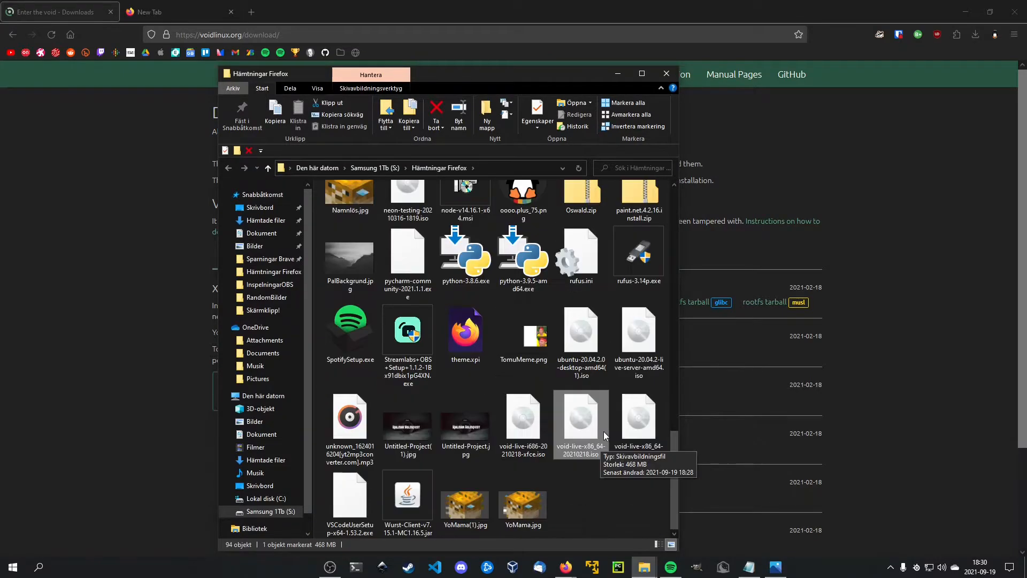
pyautogui.click(964, 11)
pyautogui.moveTo(586, 418); pyautogui.dragTo(815, 364)
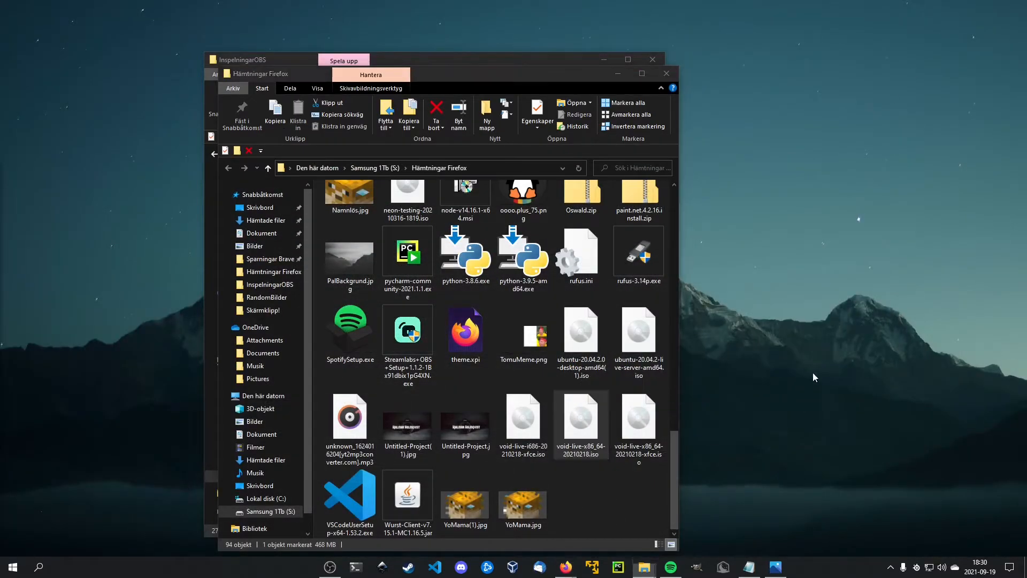
pyautogui.click(666, 73)
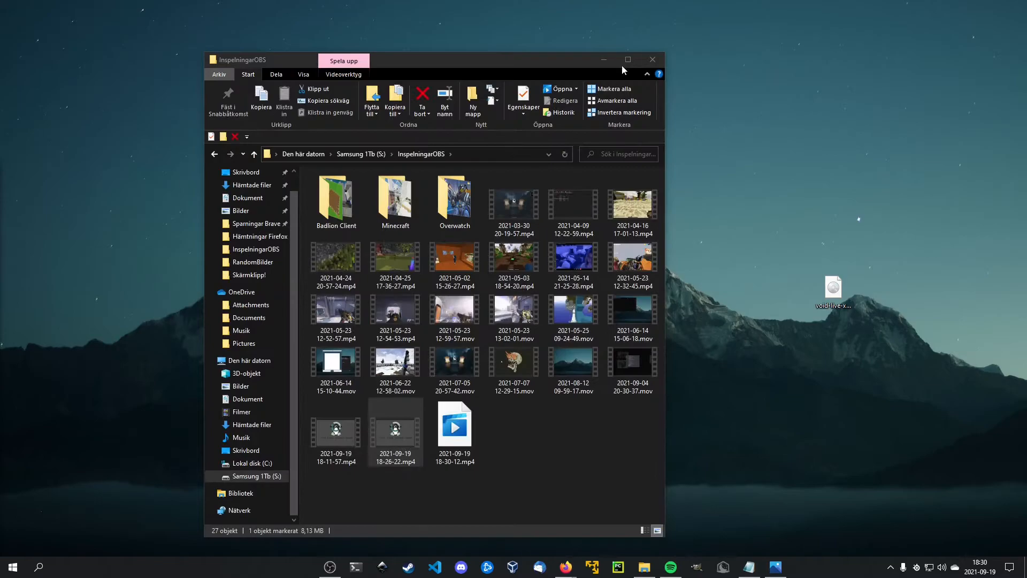
pyautogui.click(604, 60)
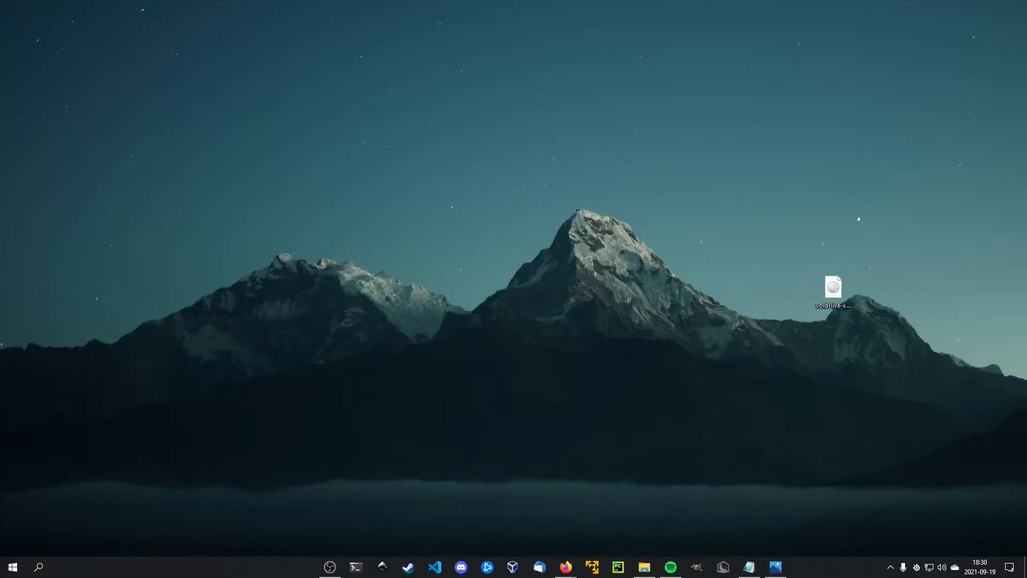
# Open Rufus and load void-live-x86_64-20210218.iso from the desktop as the boot image.
pyautogui.press('super+e')
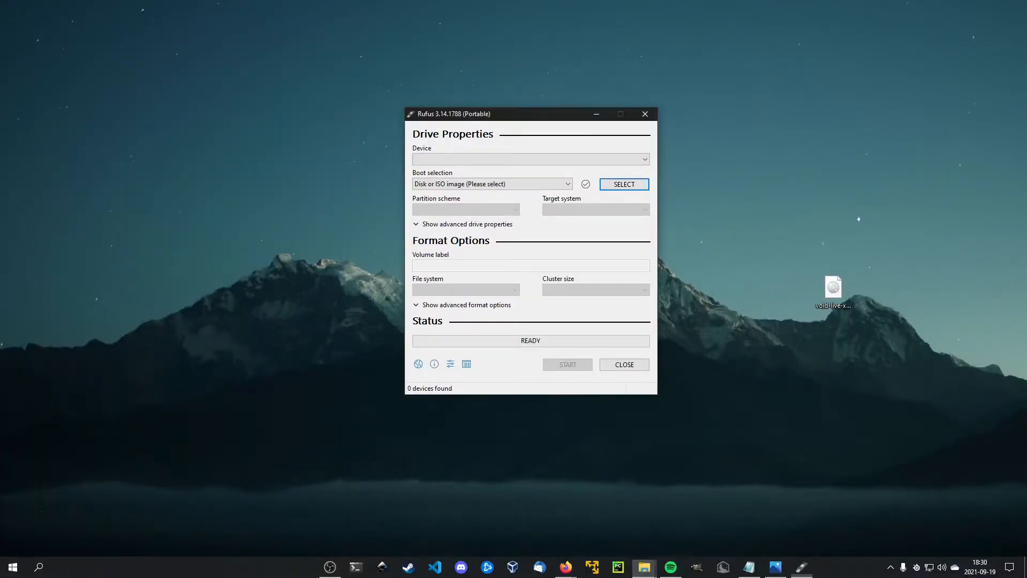
pyautogui.moveTo(495, 119); pyautogui.dragTo(359, 106)
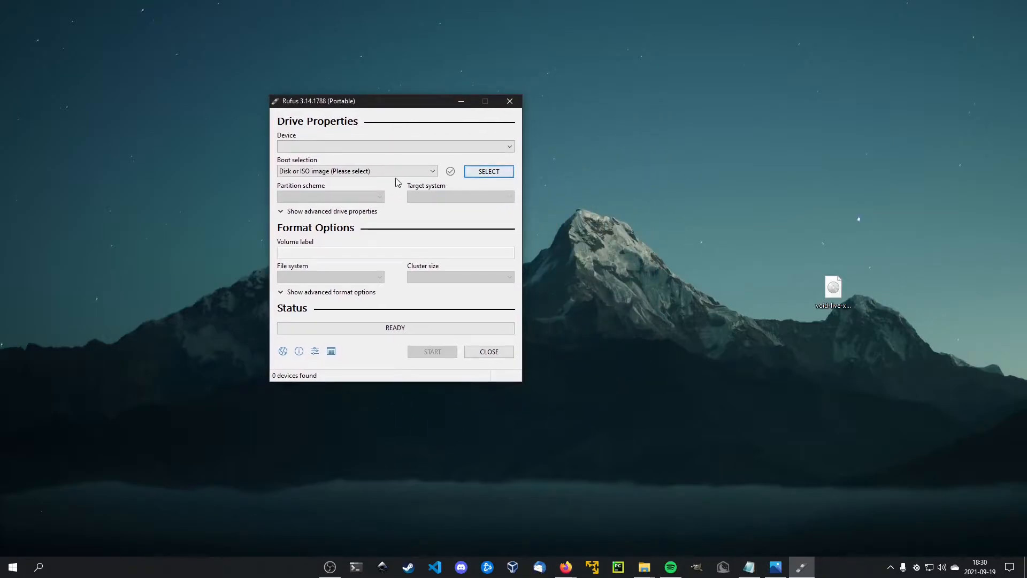
pyautogui.click(493, 176)
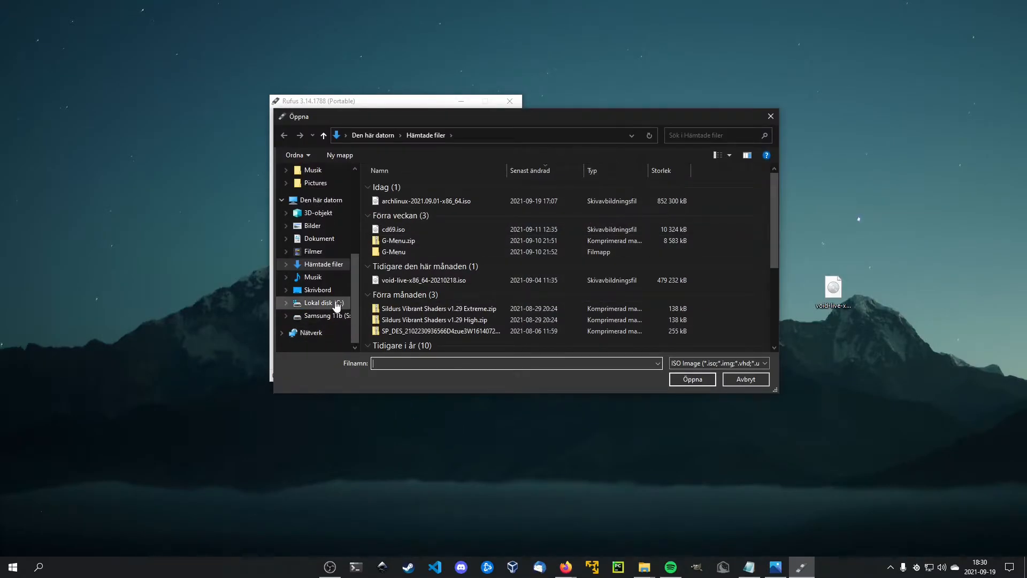
pyautogui.click(318, 290)
pyautogui.scroll(-2, 400, 249)
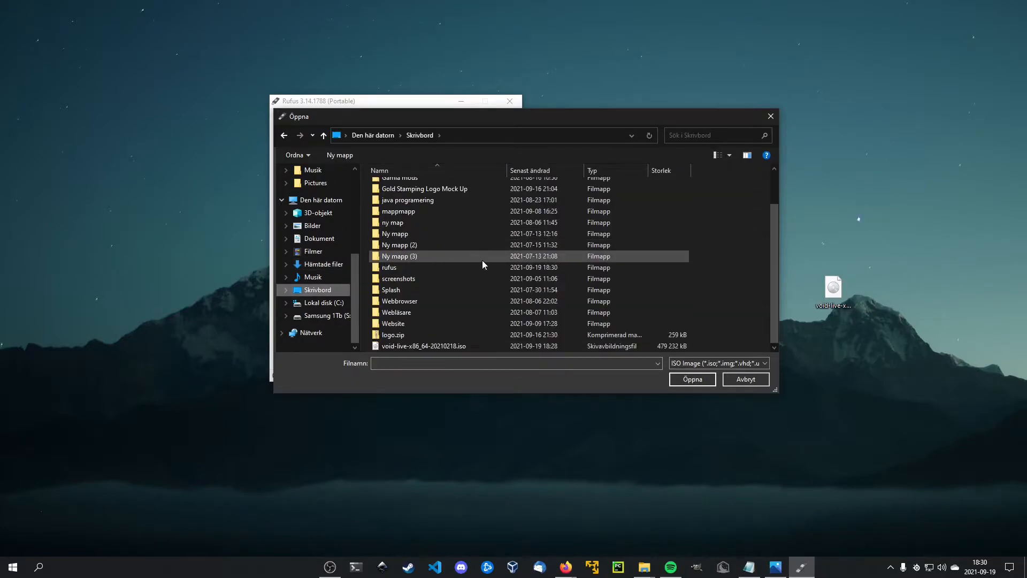
pyautogui.click(422, 345)
pyautogui.click(713, 381)
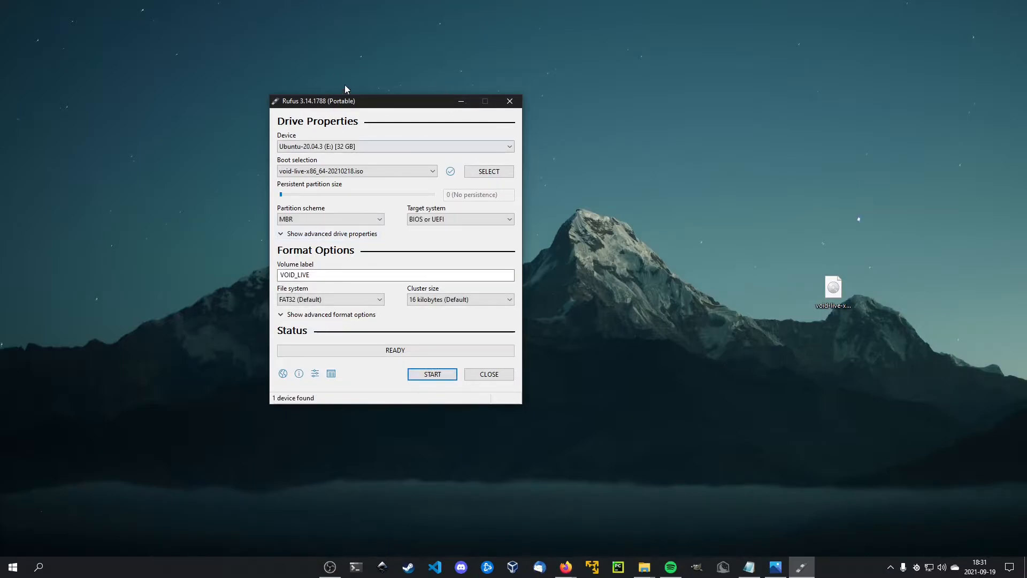
# Write the image to the 32 GB USB drive in ISO Image mode with volume label VOID_LIVE, accepting the data erasure.
pyautogui.moveTo(350, 274); pyautogui.dragTo(258, 280)
pyautogui.click(338, 274)
pyautogui.click(429, 374)
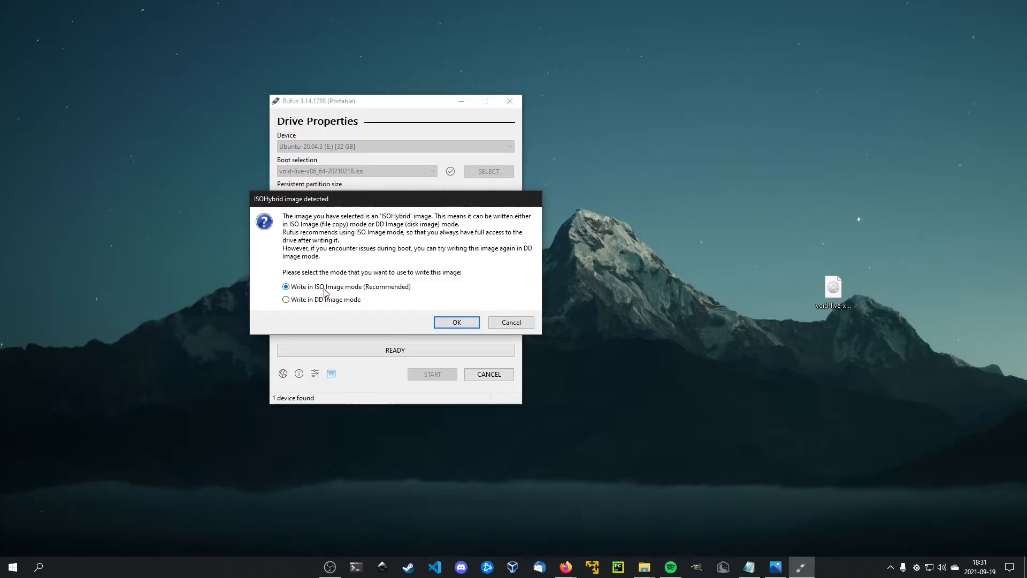
pyautogui.click(456, 322)
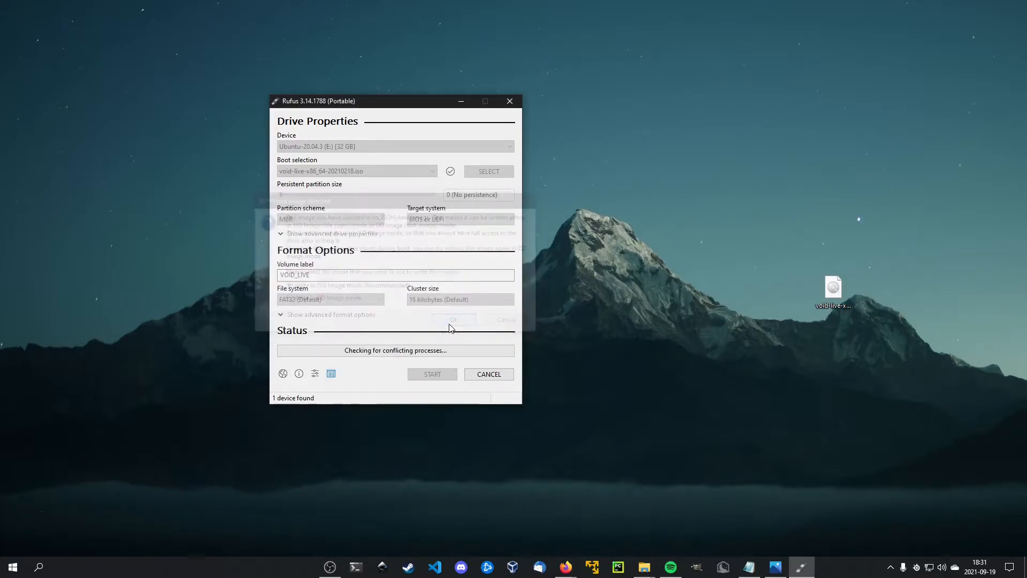
pyautogui.moveTo(463, 261); pyautogui.dragTo(347, 249)
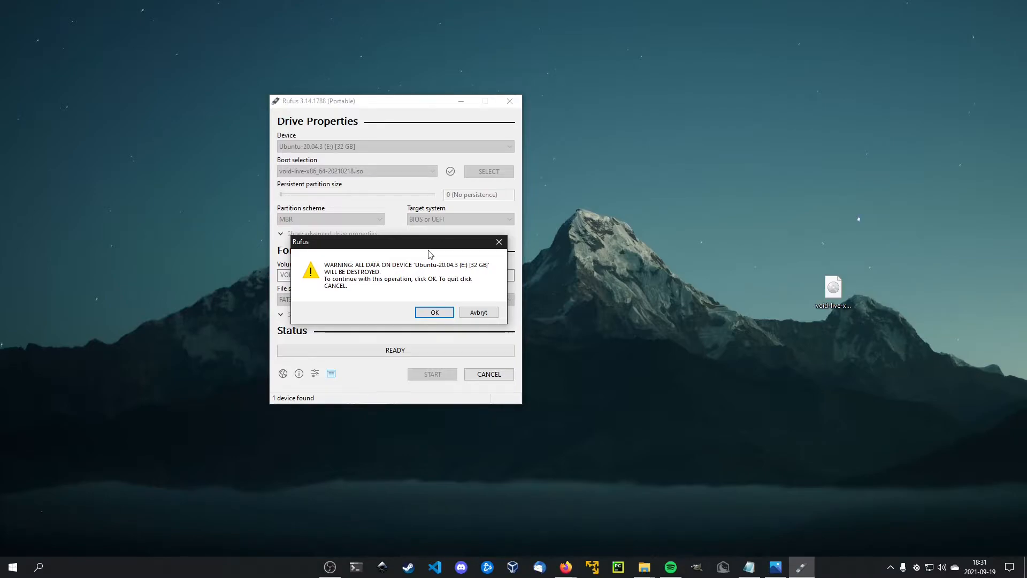
pyautogui.click(440, 314)
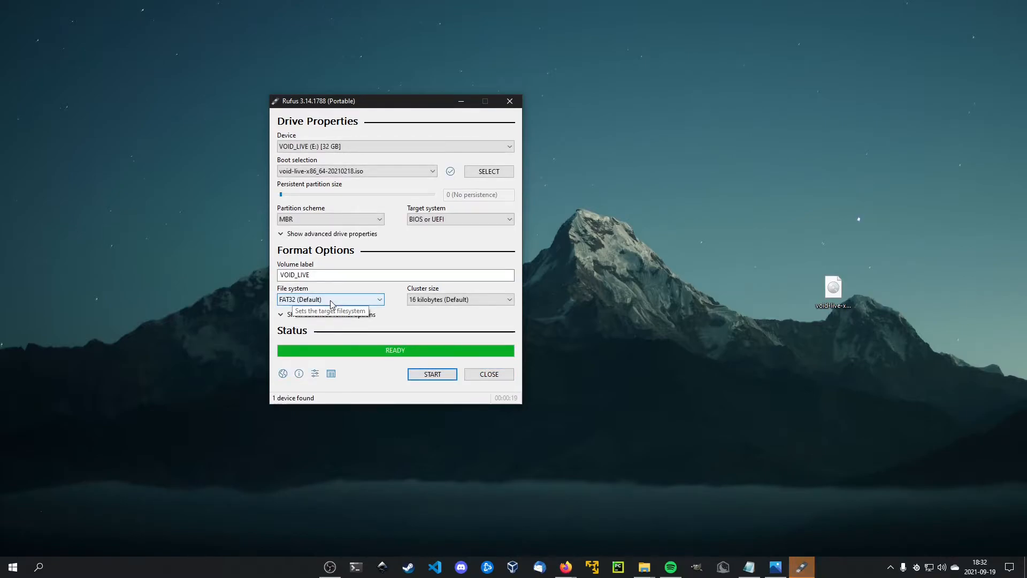
# Close Rufus and move the ISO icon to the middle of the desktop.
pyautogui.click(489, 375)
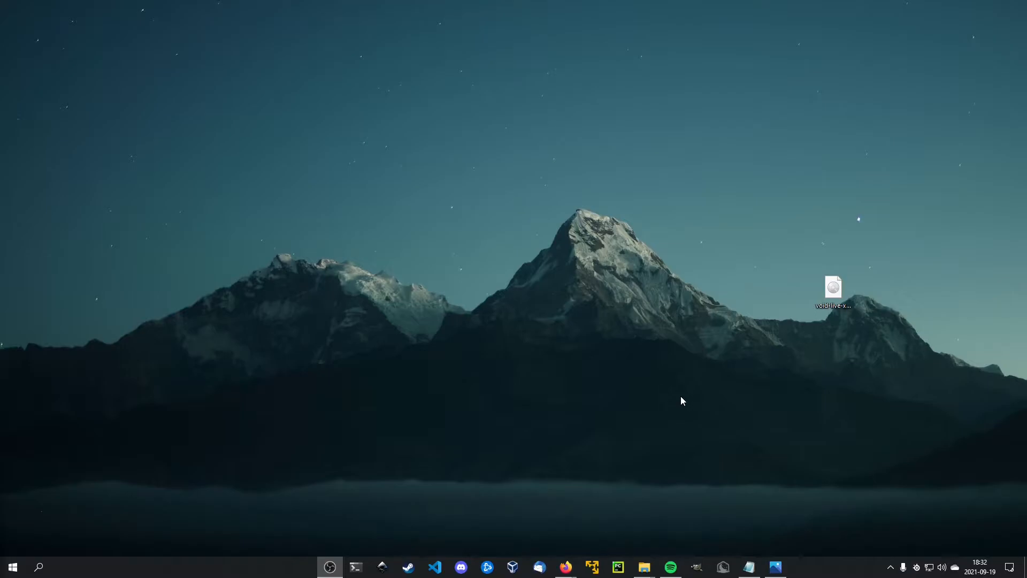
pyautogui.moveTo(814, 293); pyautogui.dragTo(544, 294)
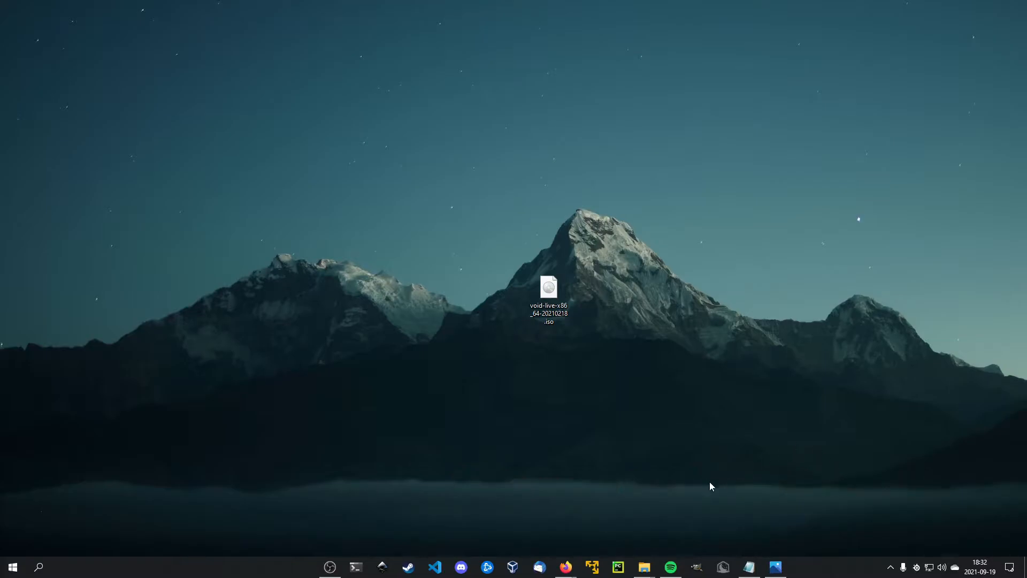
# Switch to VirtualBox and start a new virtual machine named Void Linux with version Linux 2.6 / 3.x / 4.x (64-bit).
pyautogui.click(517, 563)
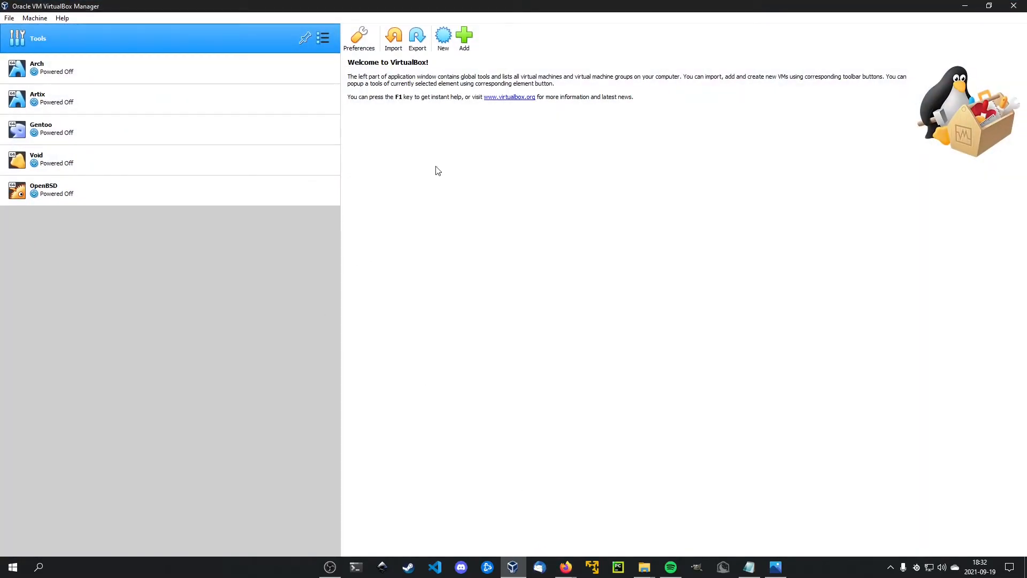
pyautogui.click(443, 34)
pyautogui.moveTo(501, 194); pyautogui.dragTo(444, 169)
pyautogui.click(440, 261)
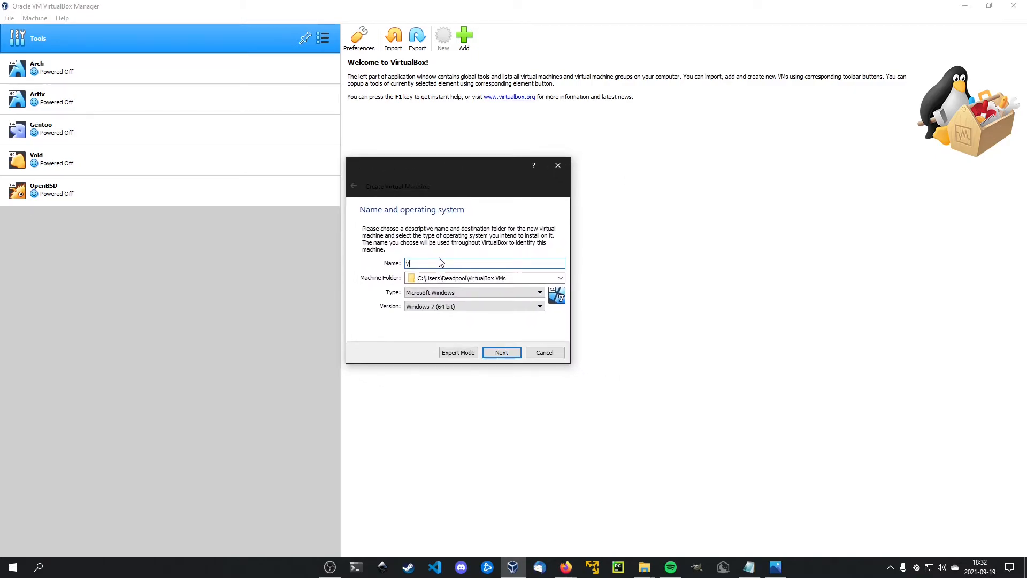
pyautogui.write('Void Linux')
pyautogui.click(498, 306)
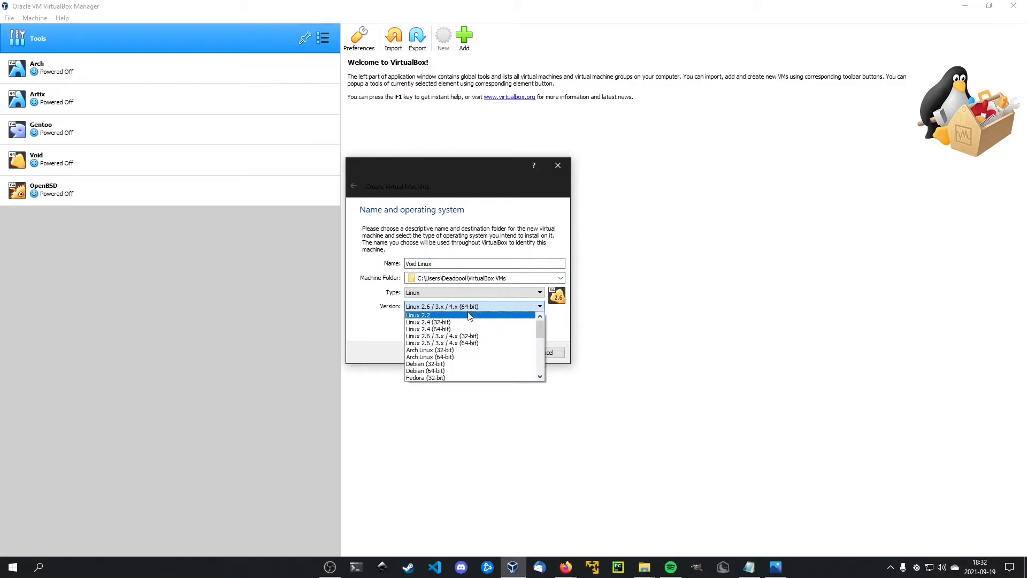
pyautogui.scroll(-1, 473, 347)
pyautogui.scroll(1, 471, 344)
pyautogui.click(471, 344)
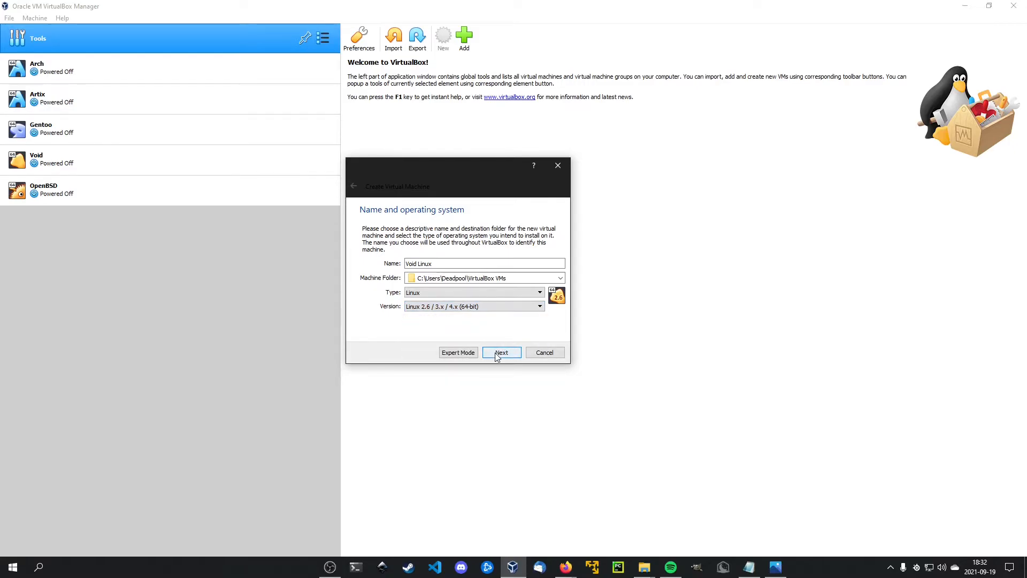
# Change the machine folder's drive letter to S and allocate 4096 MB of memory.
pyautogui.click(422, 278)
pyautogui.press('BackSpace')
pyautogui.write('S')
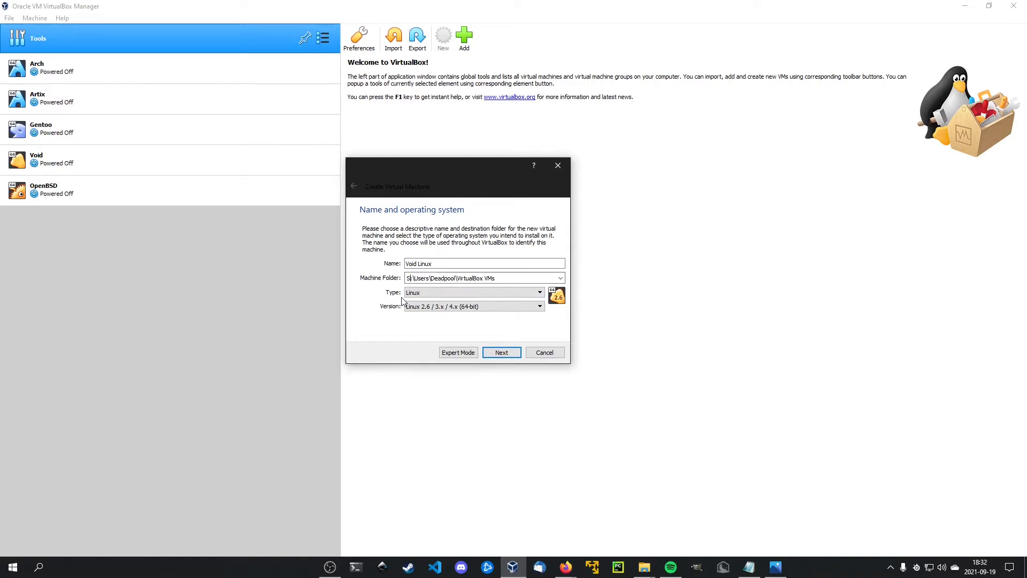
pyautogui.click(504, 354)
pyautogui.moveTo(374, 264); pyautogui.dragTo(406, 271)
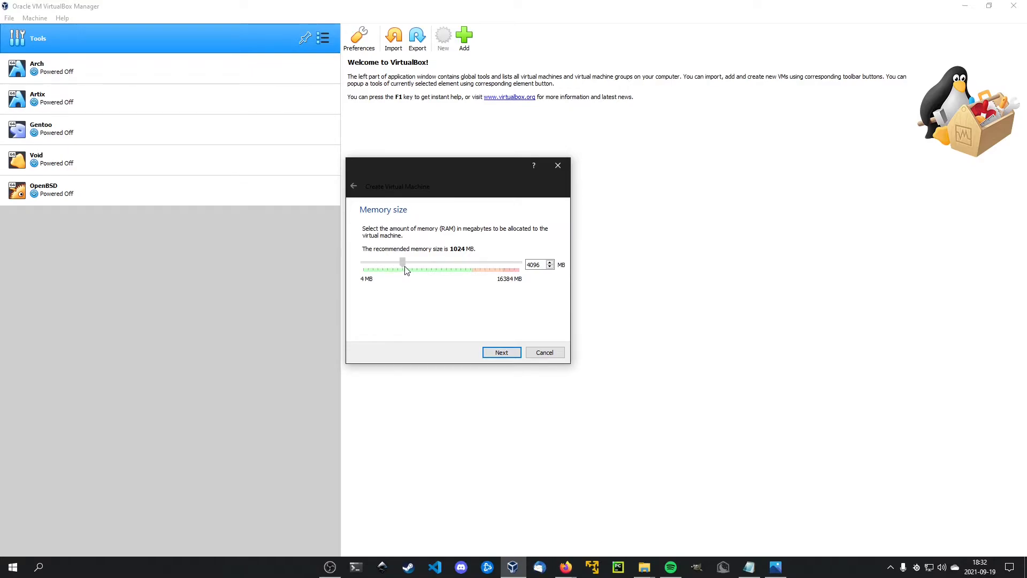
pyautogui.click(502, 356)
# Create a dynamically allocated VDI virtual hard disk of 20 GB for the machine.
pyautogui.click(503, 353)
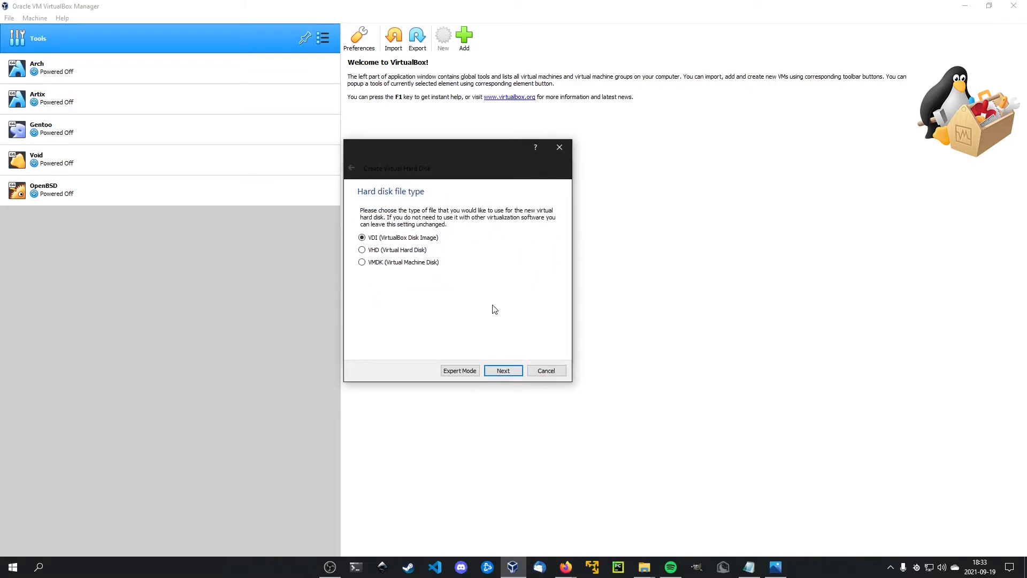
pyautogui.click(510, 372)
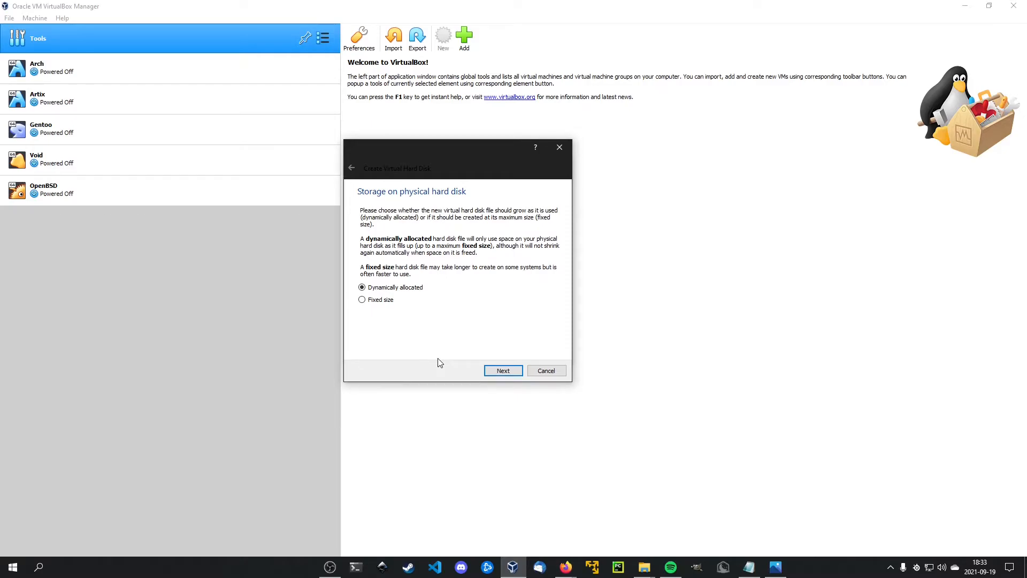
pyautogui.click(504, 370)
pyautogui.click(539, 269)
pyautogui.press('Delete')
pyautogui.press('Delete')
pyautogui.press('Delete')
pyautogui.press('Delete')
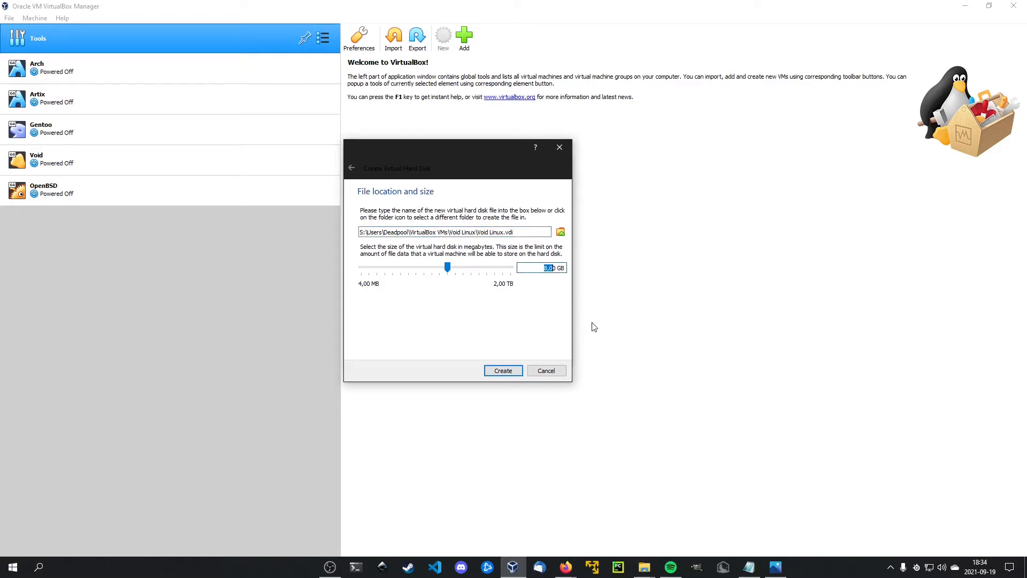
pyautogui.write('020')
pyautogui.click(503, 371)
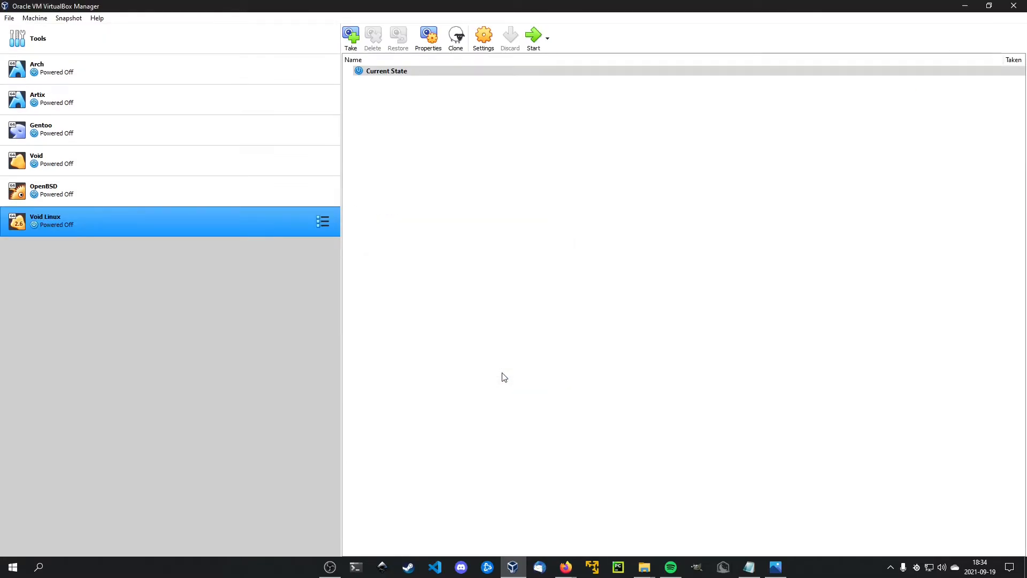
# Change the Void Linux machine's version to Other Linux (64-bit) in its settings.
pyautogui.rightClick(214, 218)
pyautogui.click(279, 227)
pyautogui.click(488, 229)
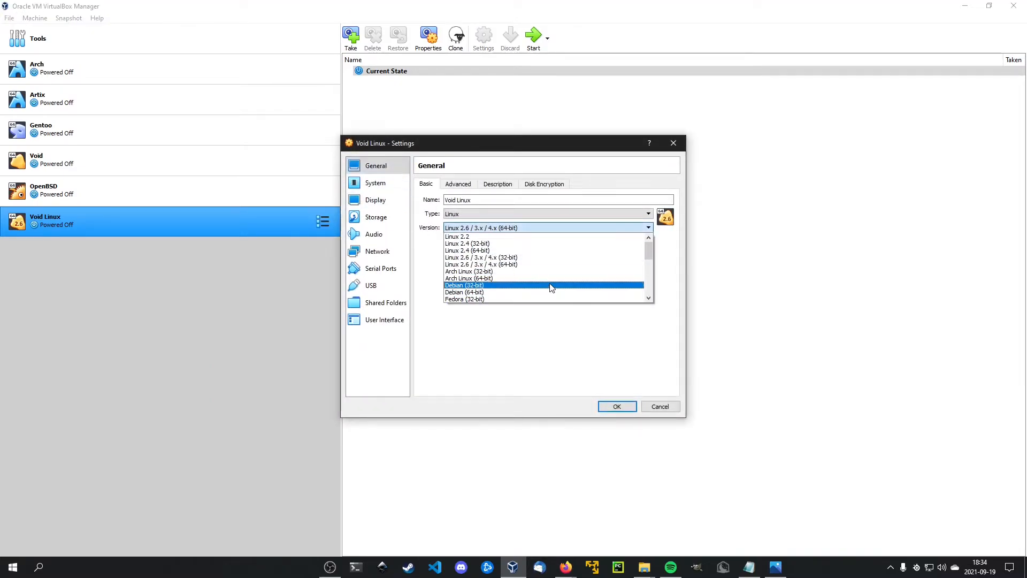
pyautogui.scroll(-5, 551, 288)
pyautogui.scroll(5, 551, 287)
pyautogui.scroll(-10, 551, 289)
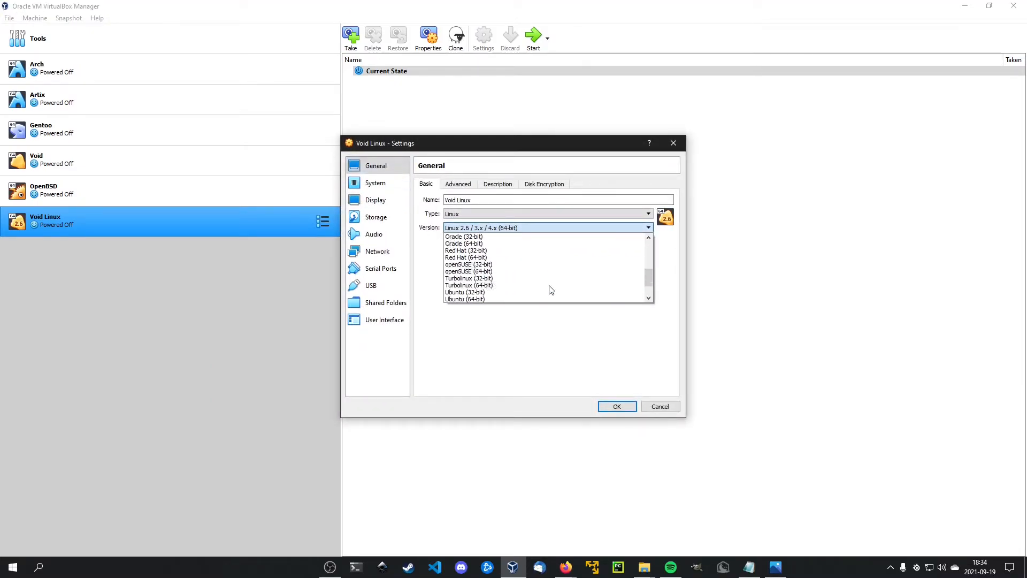
pyautogui.click(527, 298)
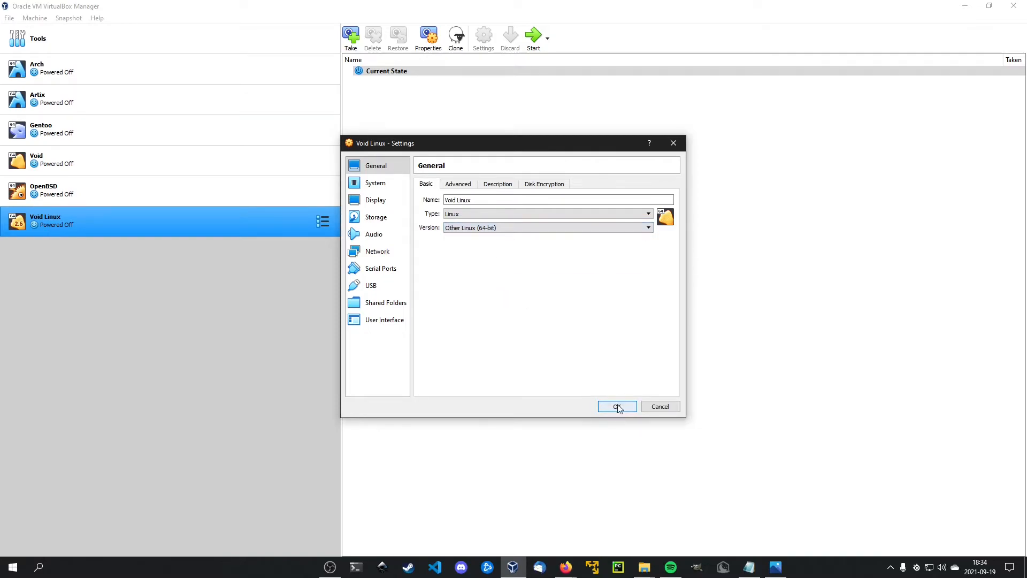
pyautogui.click(617, 406)
# Move the Void Linux machine above OpenBSD in the machine list and start it.
pyautogui.moveTo(136, 222); pyautogui.dragTo(187, 180)
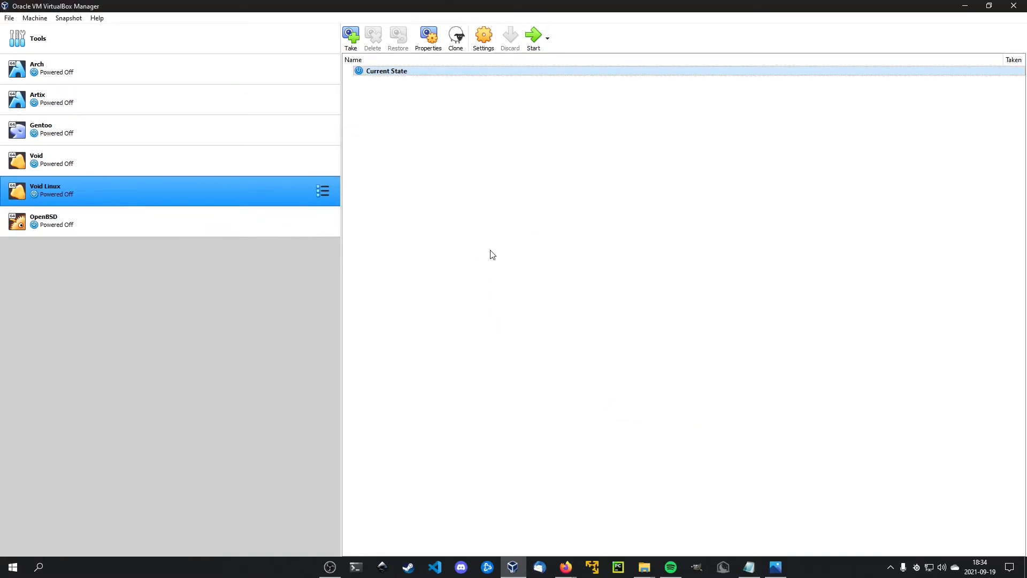
pyautogui.click(538, 42)
# Minimize the VirtualBox manager and choose void-live-x86_64-20210218.iso from the desktop (Skrivbord) folder as the start-up disk.
pyautogui.click(968, 6)
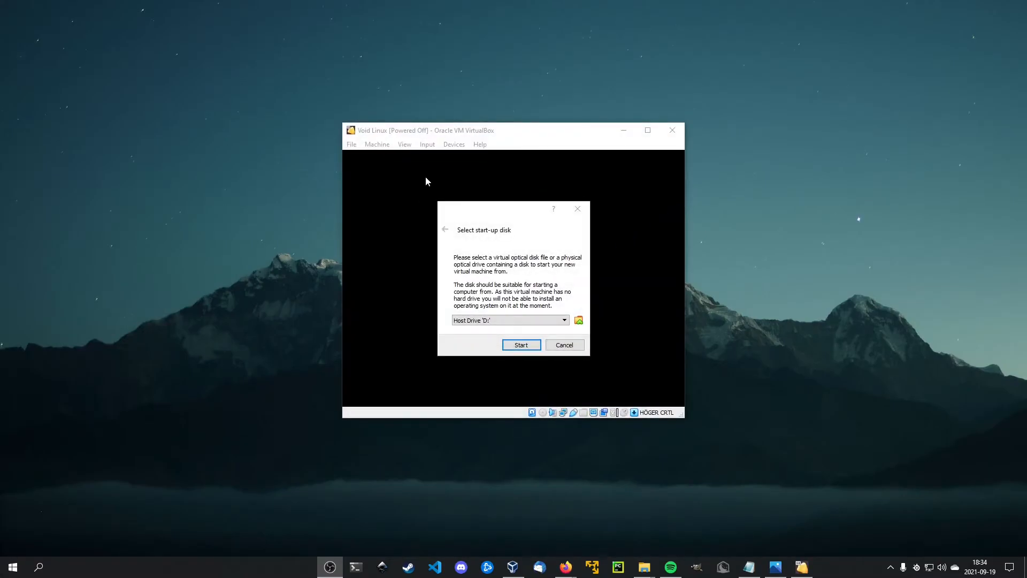
pyautogui.click(579, 320)
pyautogui.click(353, 219)
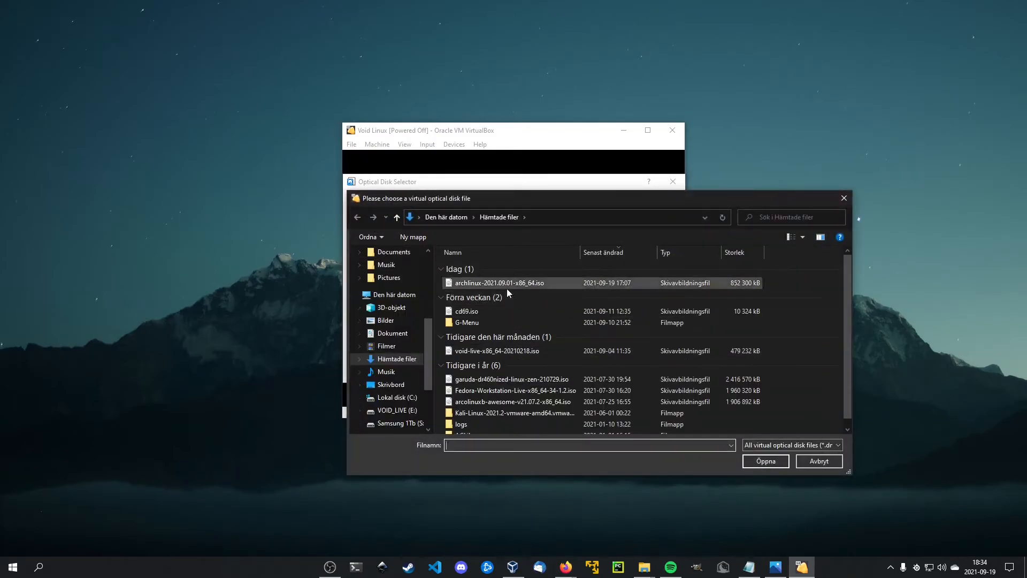
pyautogui.click(391, 384)
pyautogui.scroll(-3, 537, 379)
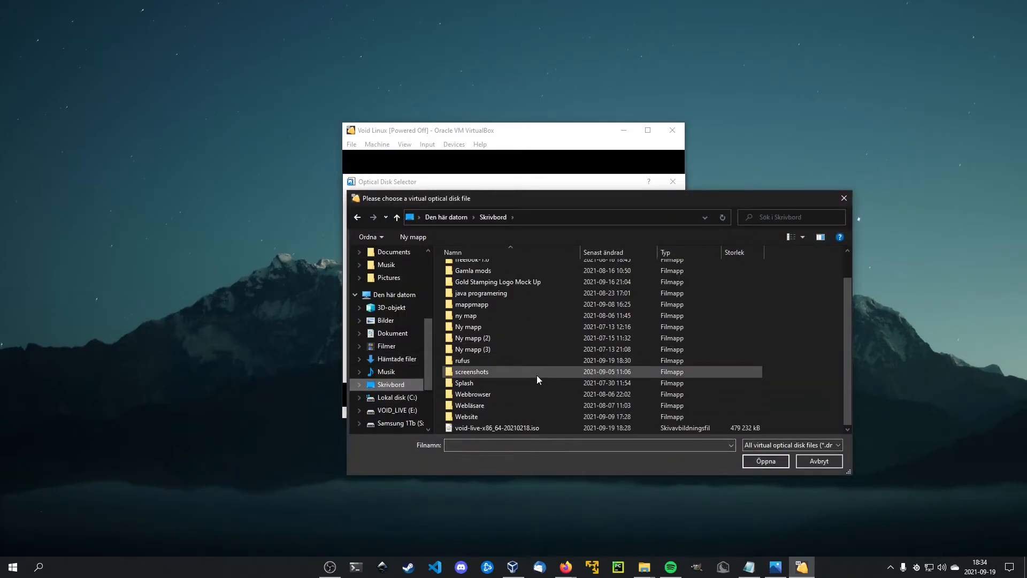
pyautogui.click(528, 429)
pyautogui.click(765, 461)
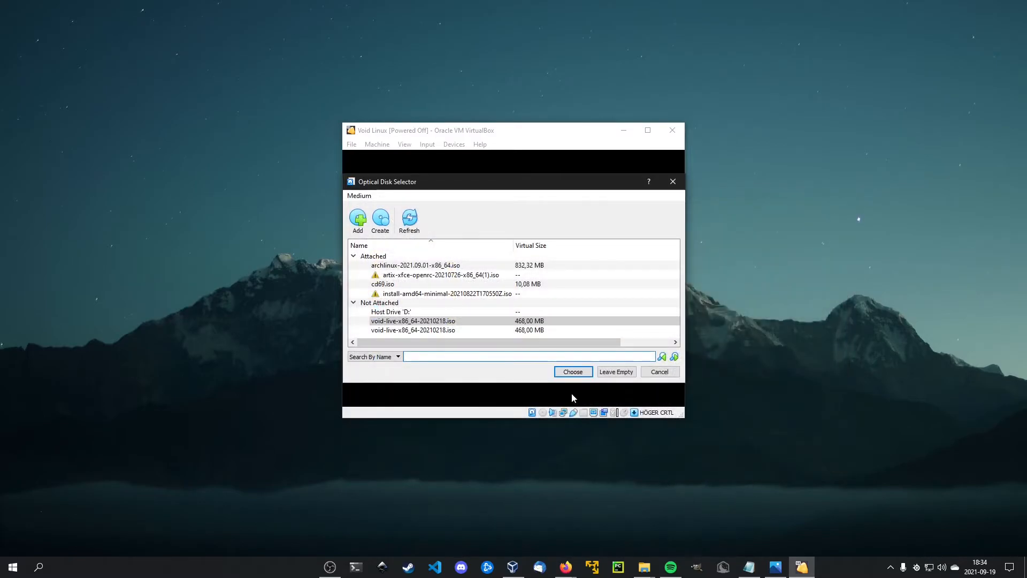
pyautogui.click(383, 322)
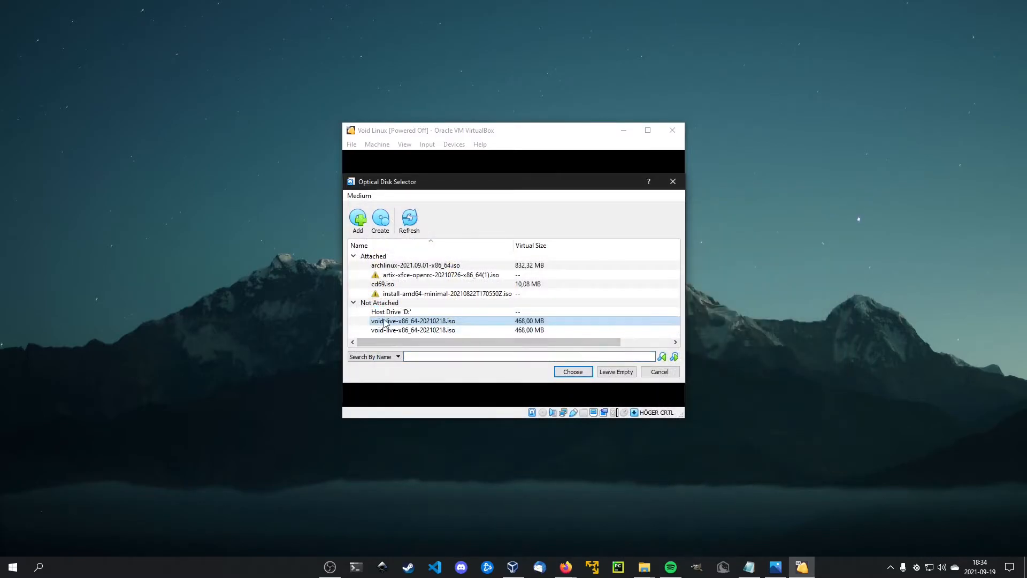
pyautogui.click(574, 372)
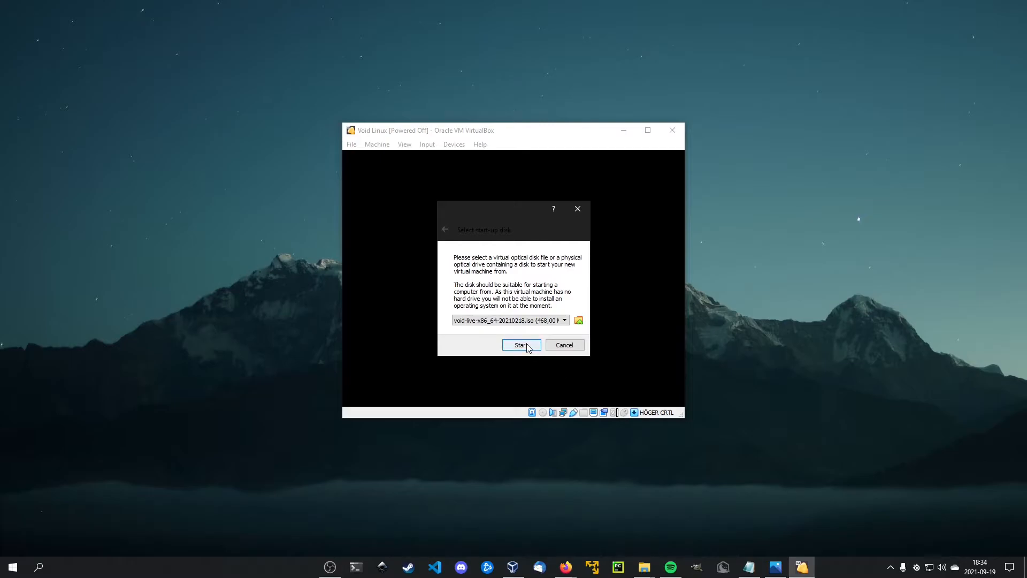
# Start the machine with the Void Linux 5.10.17_1 x86_64 boot entry and display it in full screen.
pyautogui.click(522, 345)
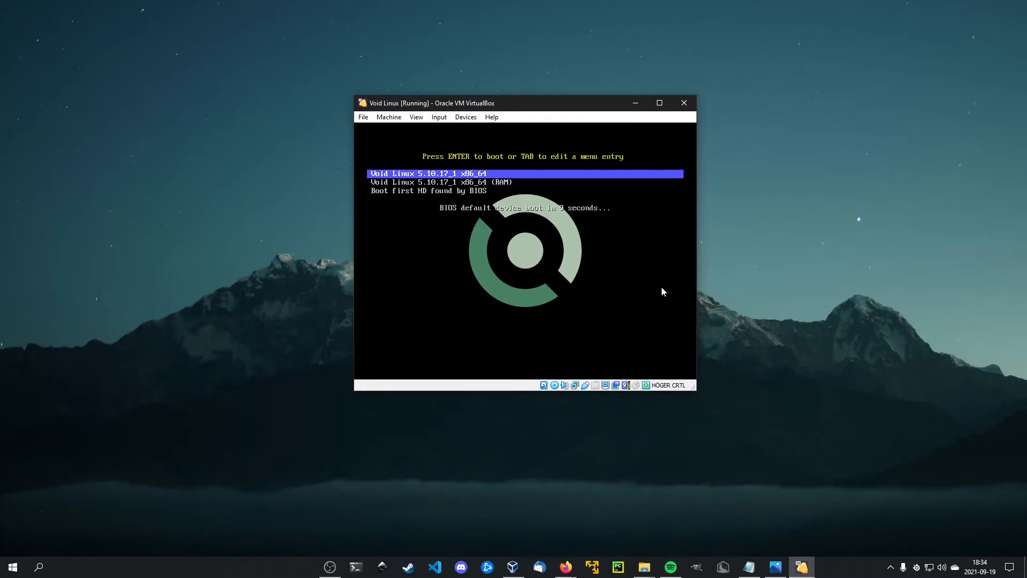
pyautogui.press('Return')
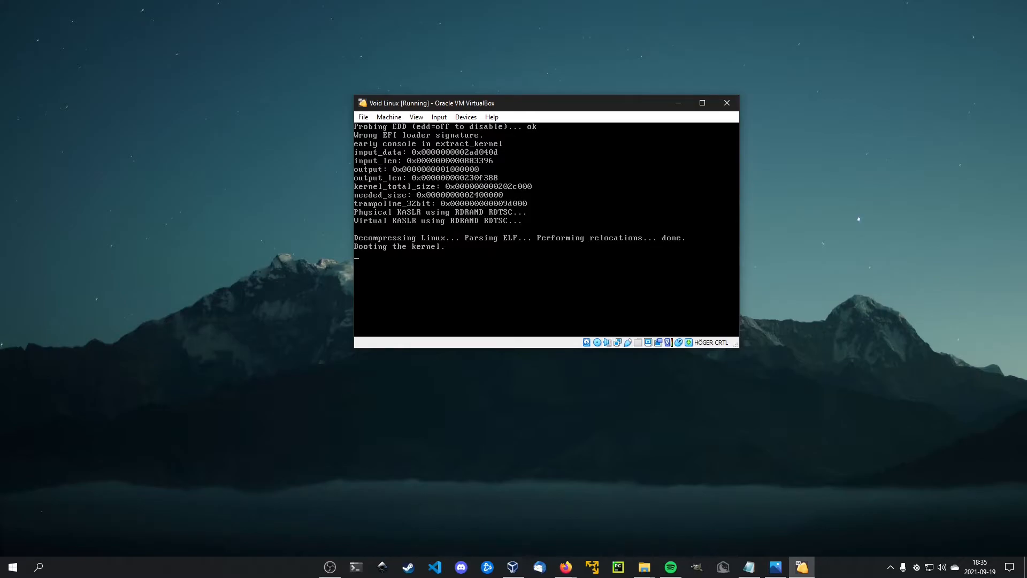
pyautogui.press('Control_R+f')
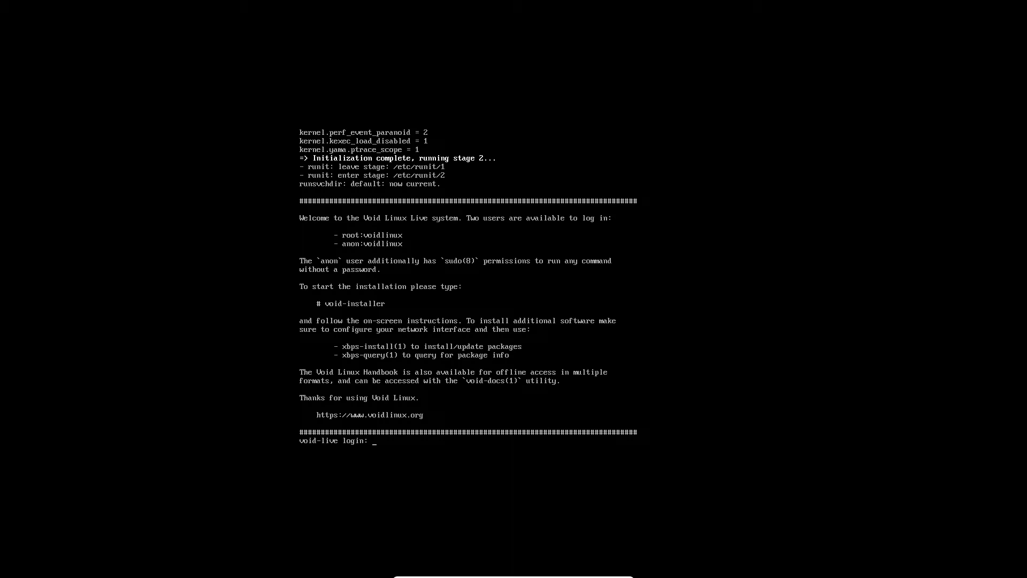
# Log in to the live system as root with the account password and clear the terminal.
pyautogui.write('root')
pyautogui.press('Return')
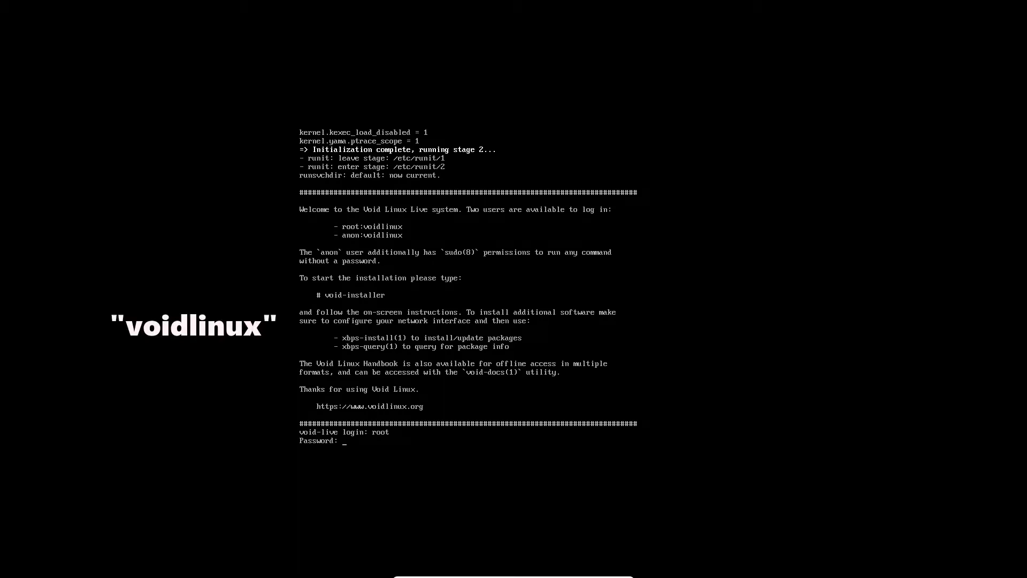
pyautogui.press('Return')
pyautogui.write('clear')
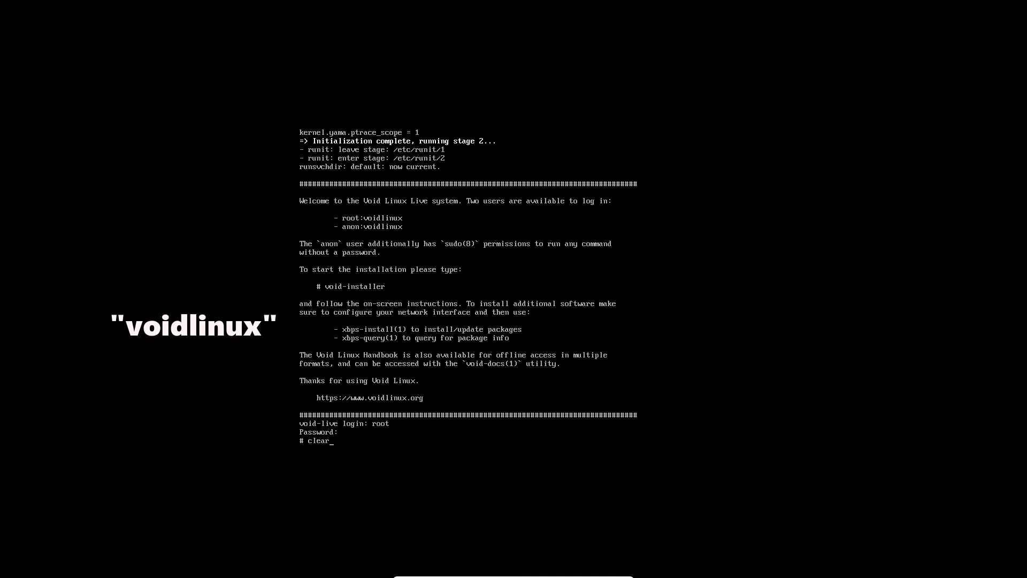
pyautogui.press('Return')
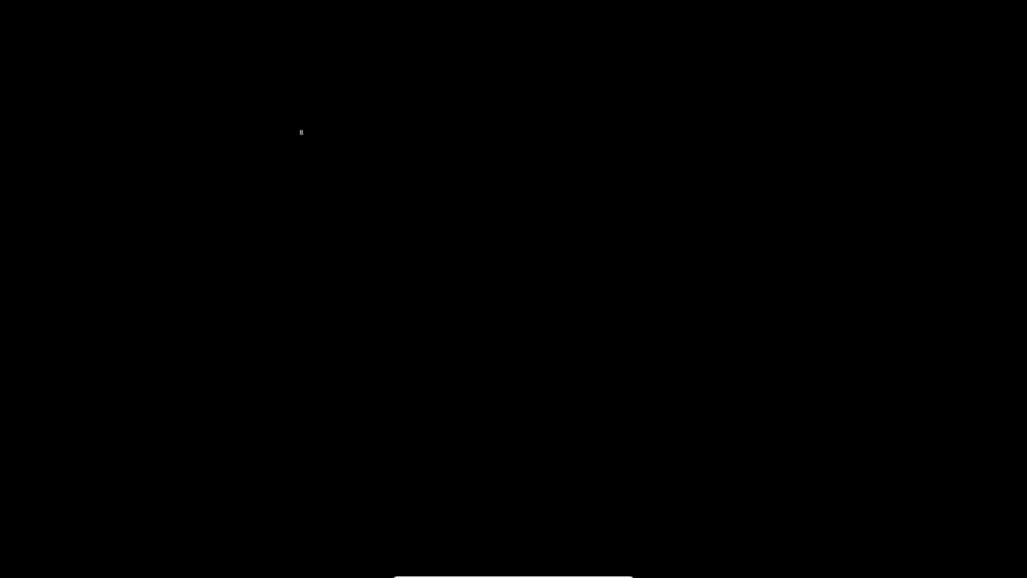
# Launch the installer with the void-installer command and accept its welcome message.
pyautogui.write('void/installer')
pyautogui.press('Return')
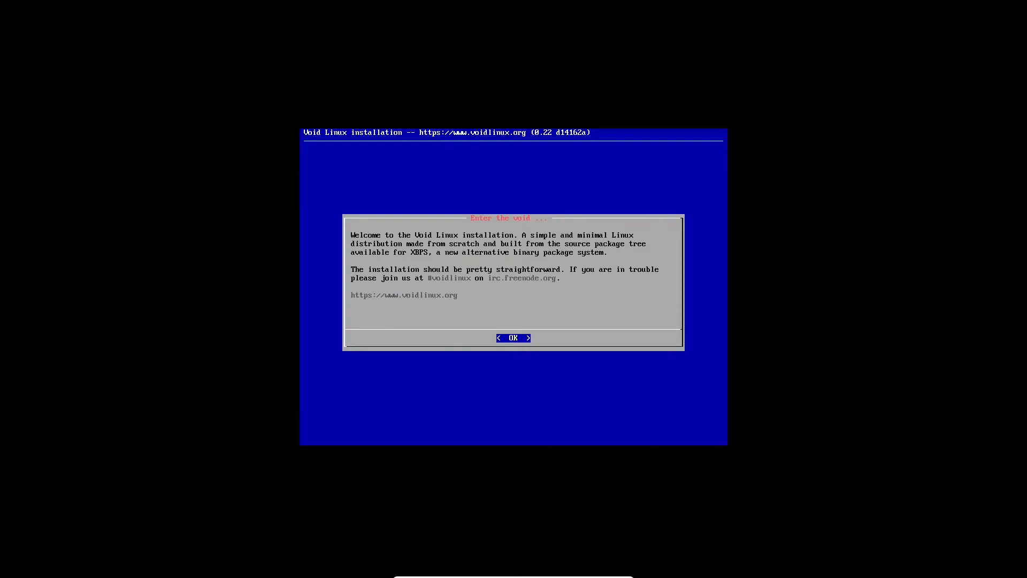
pyautogui.press('Return')
pyautogui.press('Down')
pyautogui.press('Down')
pyautogui.press('Down')
pyautogui.press('Up')
pyautogui.press('Up')
pyautogui.press('Up')
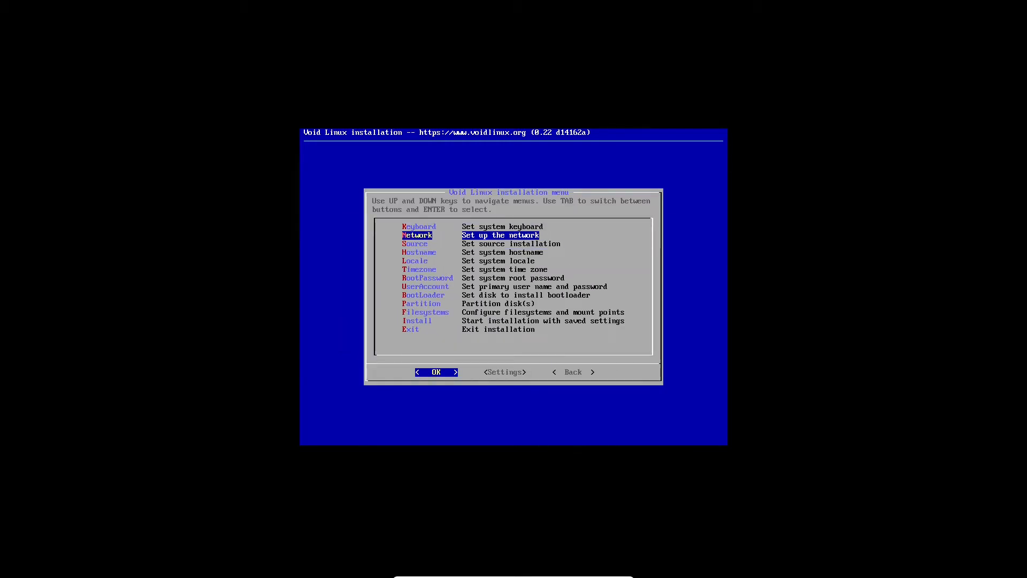
# Set the system keyboard keymap to se-fi-ir209.
pyautogui.press('Return')
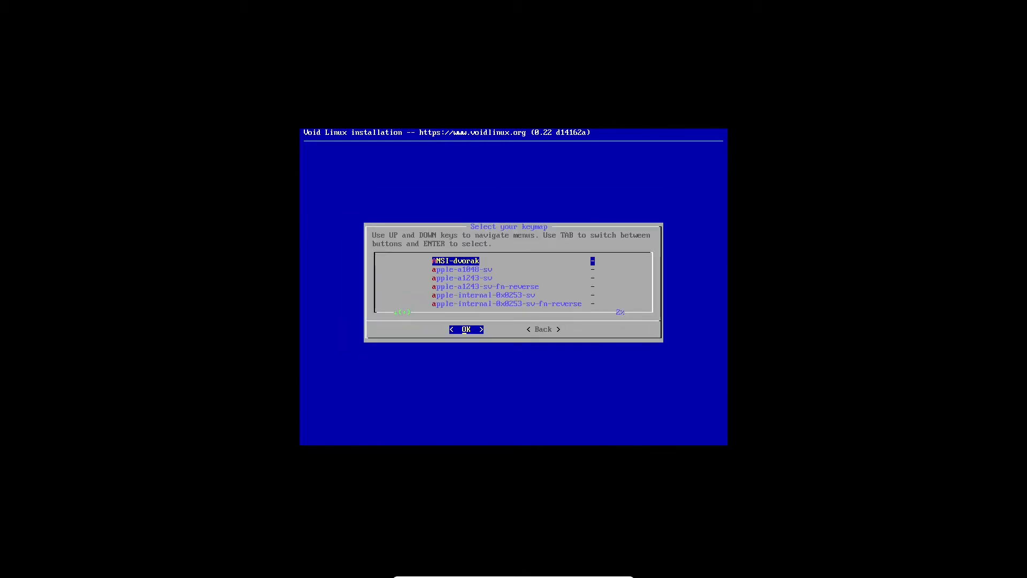
pyautogui.press('s')
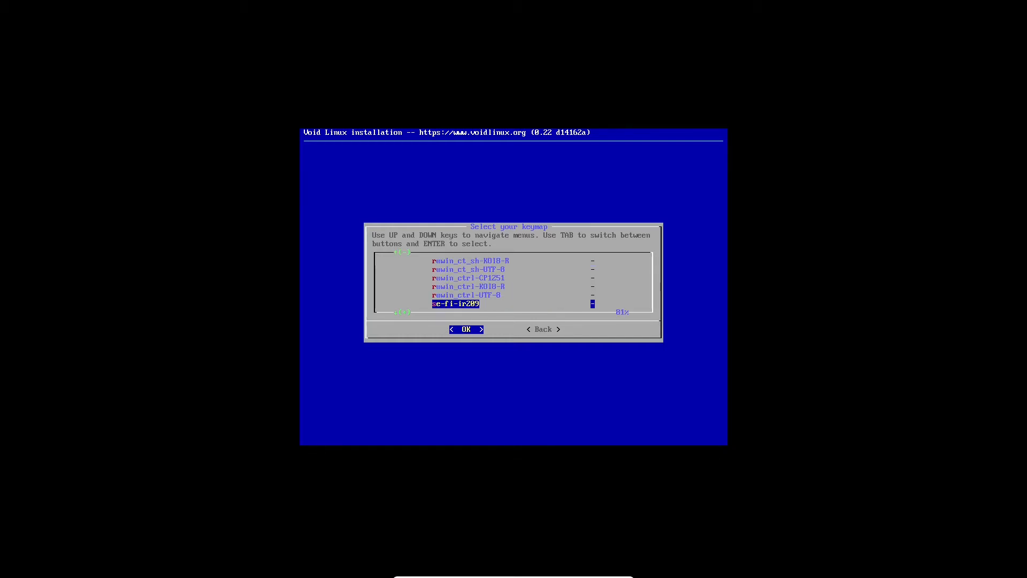
pyautogui.press('Down')
pyautogui.press('Up')
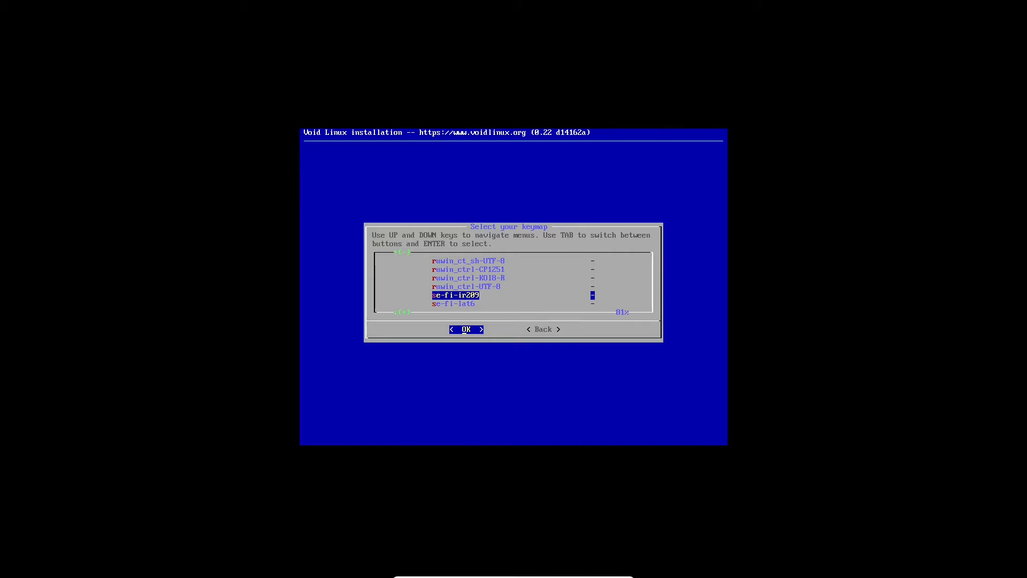
pyautogui.press('Down')
pyautogui.press('Down')
pyautogui.press('Down')
pyautogui.press('Down')
pyautogui.press('Down')
pyautogui.press('Down')
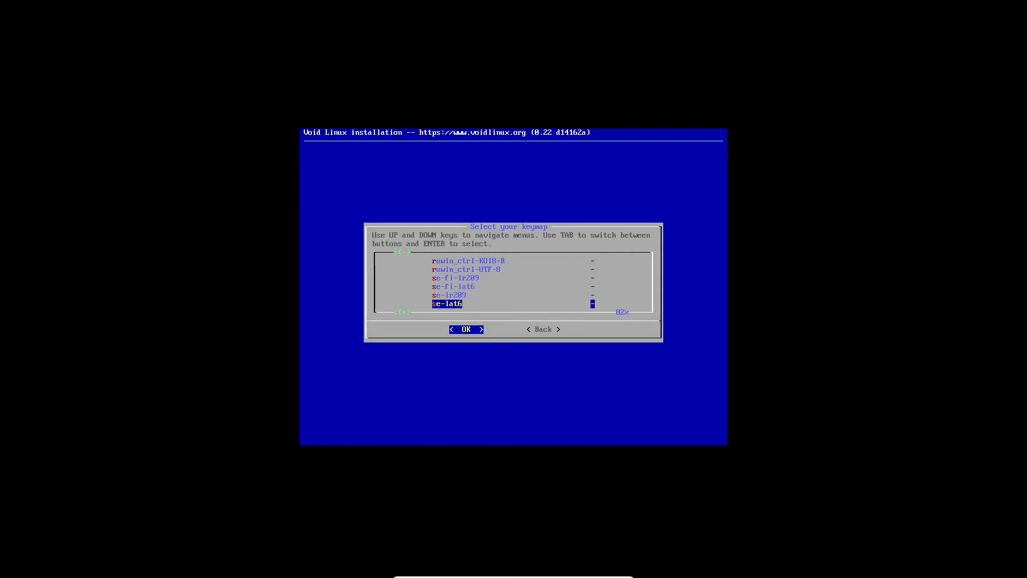
pyautogui.press('Up')
pyautogui.press('Up')
pyautogui.press('Up')
pyautogui.press('Up')
pyautogui.press('Up')
pyautogui.press('Up')
pyautogui.press('Up')
pyautogui.press('Up')
pyautogui.press('Up')
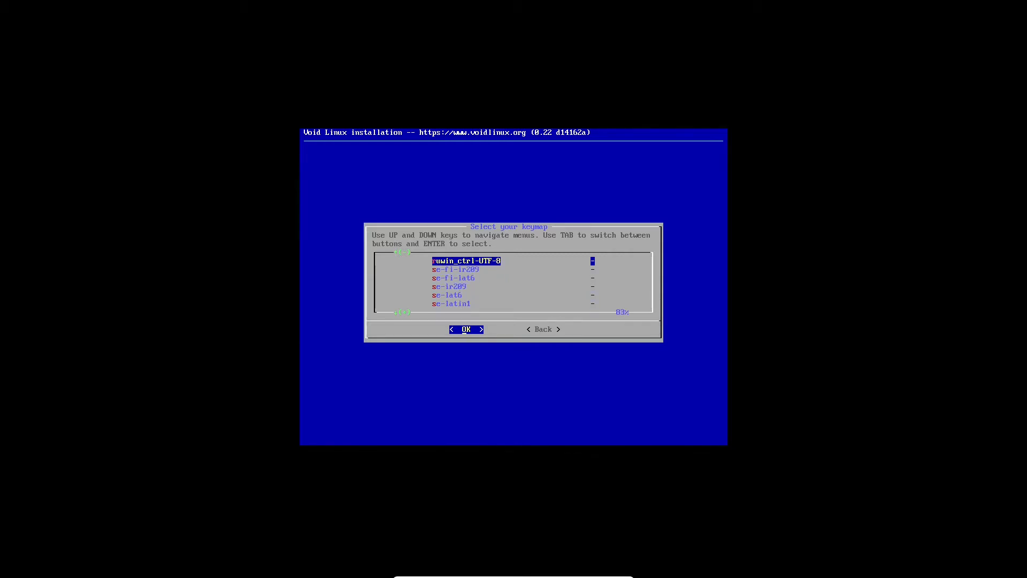
pyautogui.press('Down')
pyautogui.press('Down')
pyautogui.press('Down')
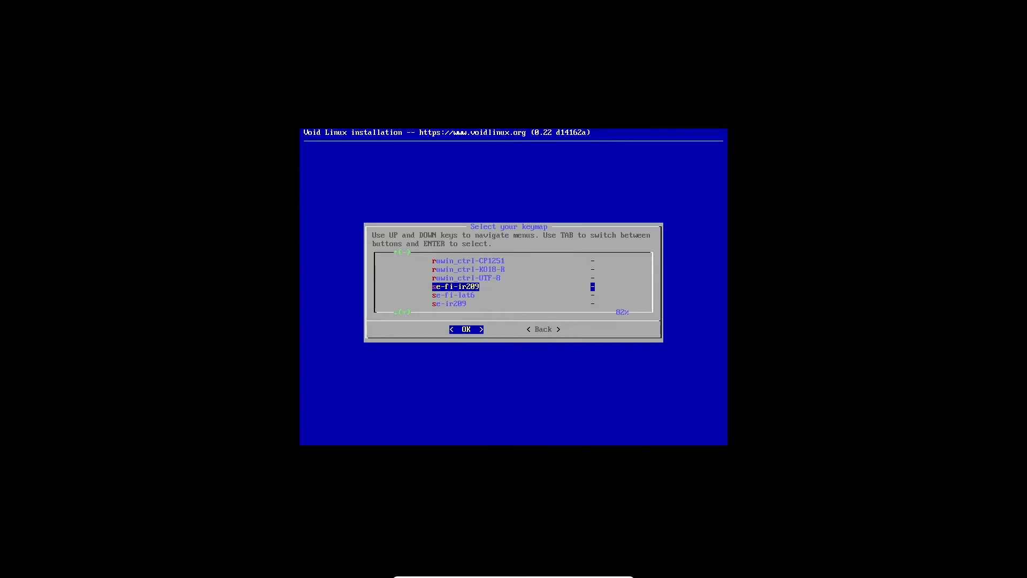
pyautogui.press('Return')
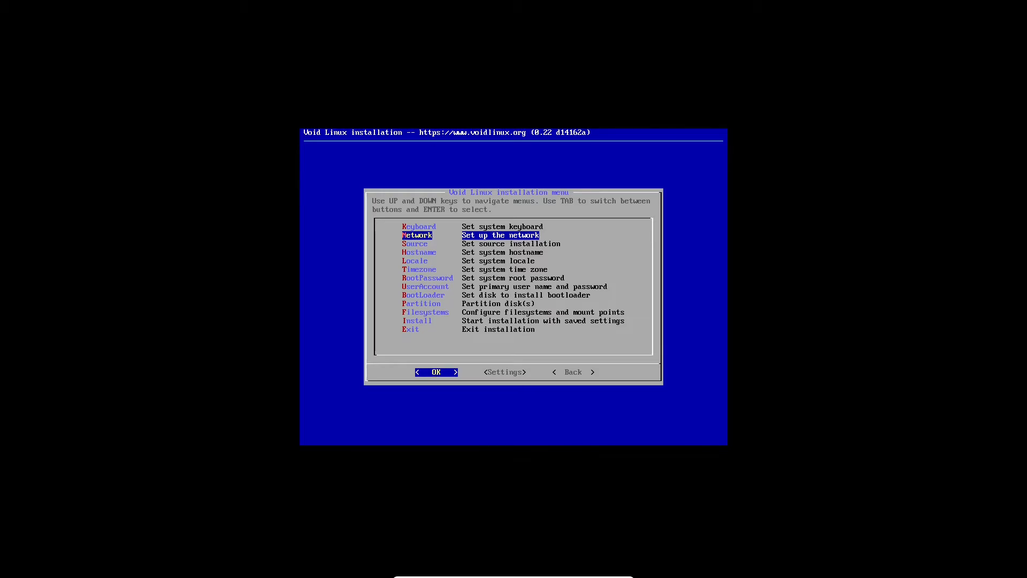
# Set up the network on interface enp0s3 using DHCP.
pyautogui.press('Return')
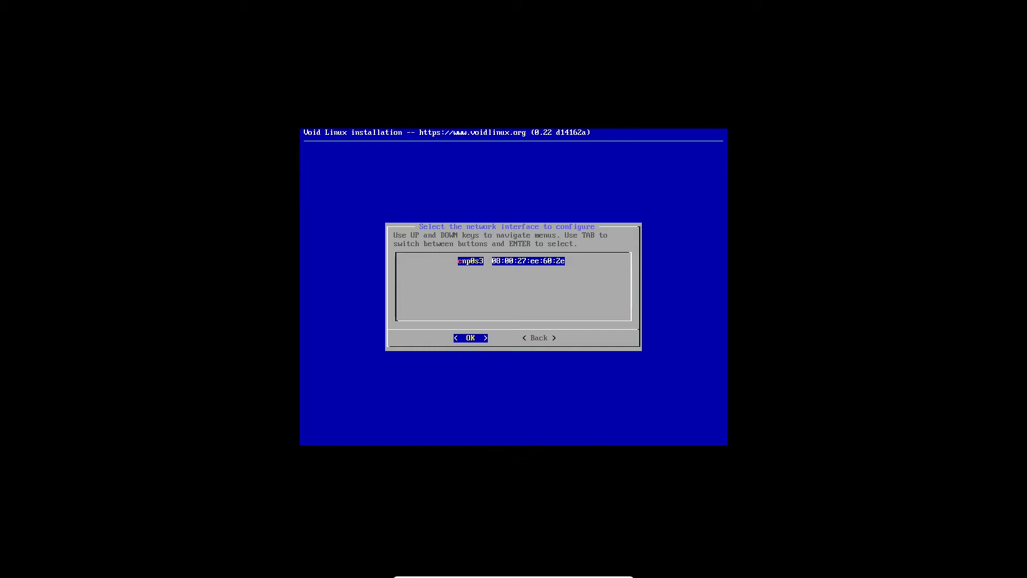
pyautogui.press('Return')
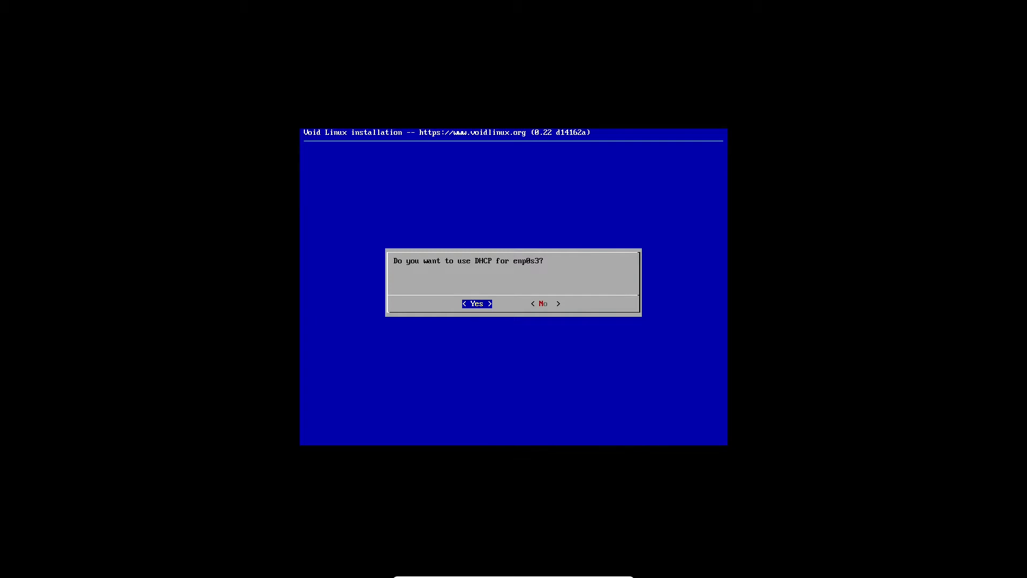
pyautogui.press('Return')
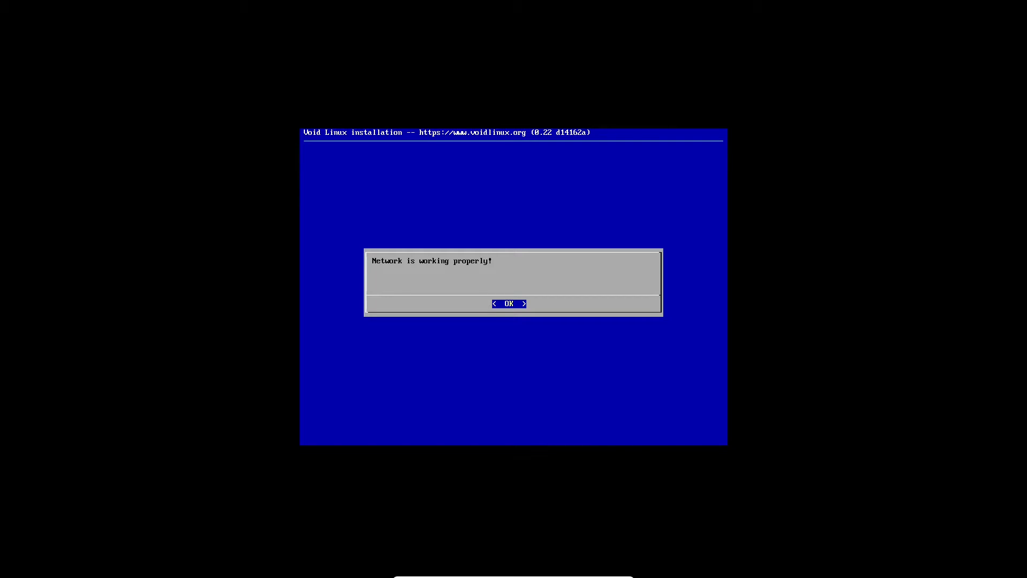
pyautogui.press('Return')
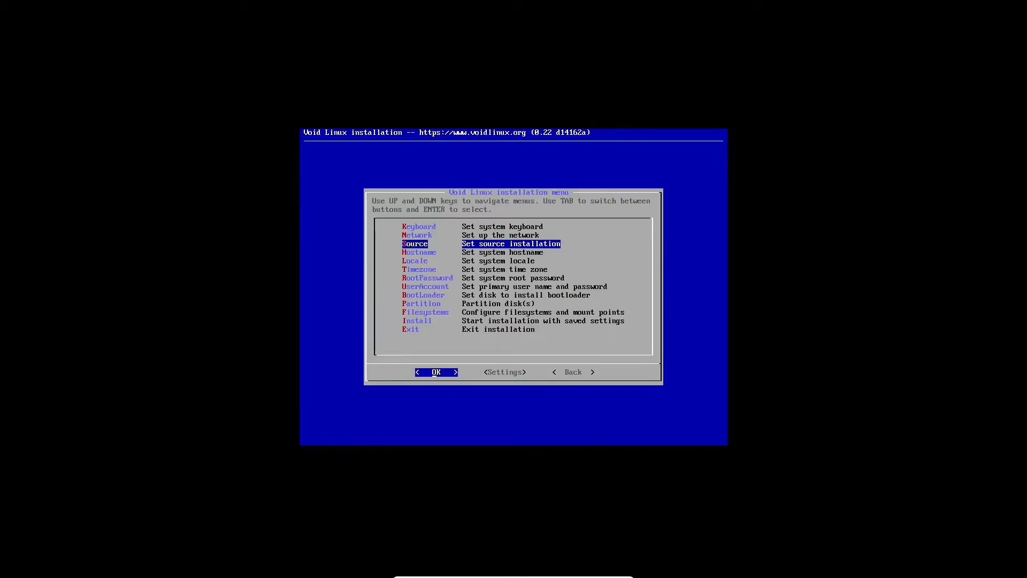
# Set the source for the installation, choosing the first listed option.
pyautogui.press('Return')
pyautogui.press('Down')
pyautogui.press('Up')
pyautogui.press('Return')
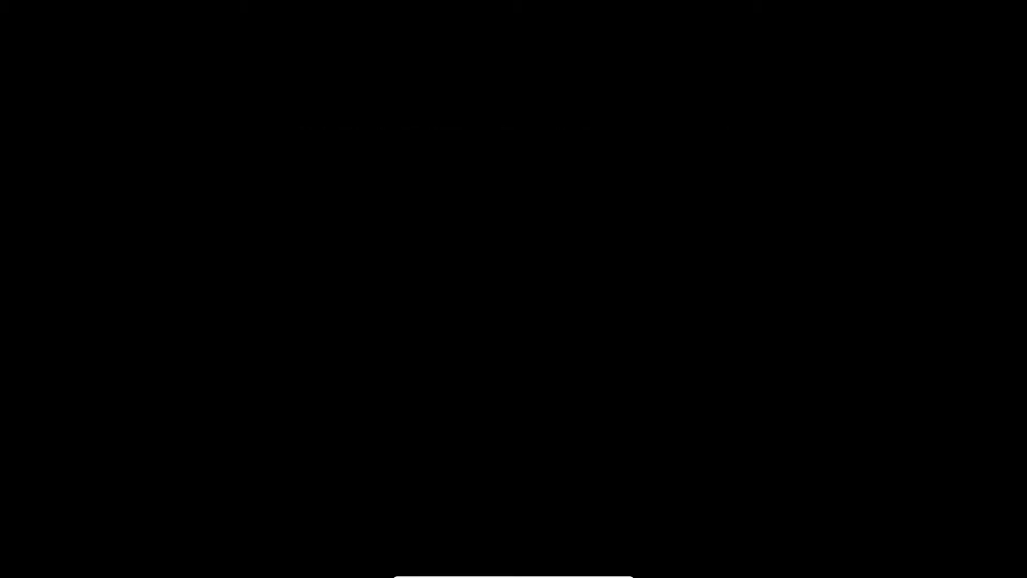
# Set the machine hostname to VoidBox.
pyautogui.press('Return')
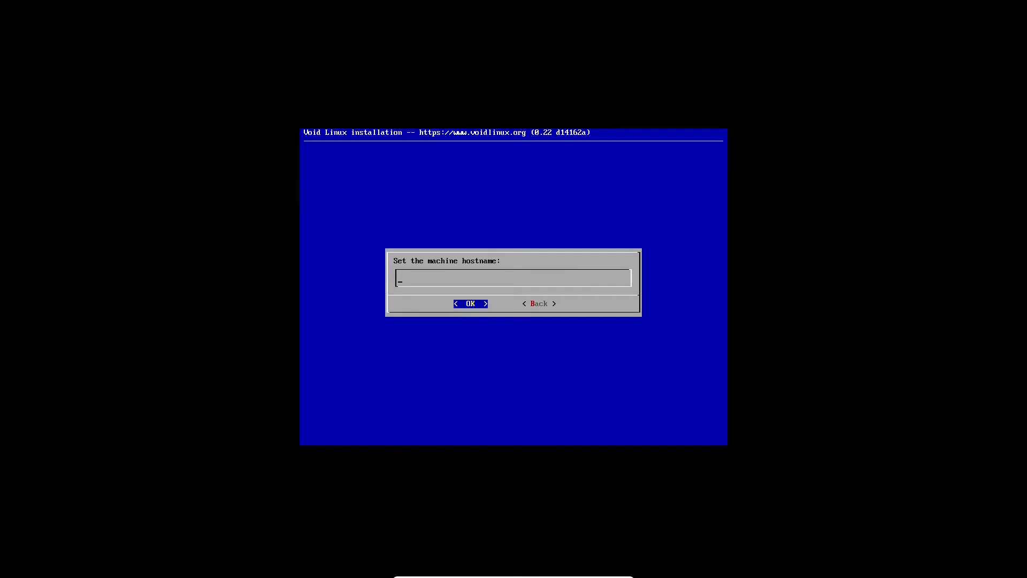
pyautogui.write('VoidBox')
pyautogui.press('Return')
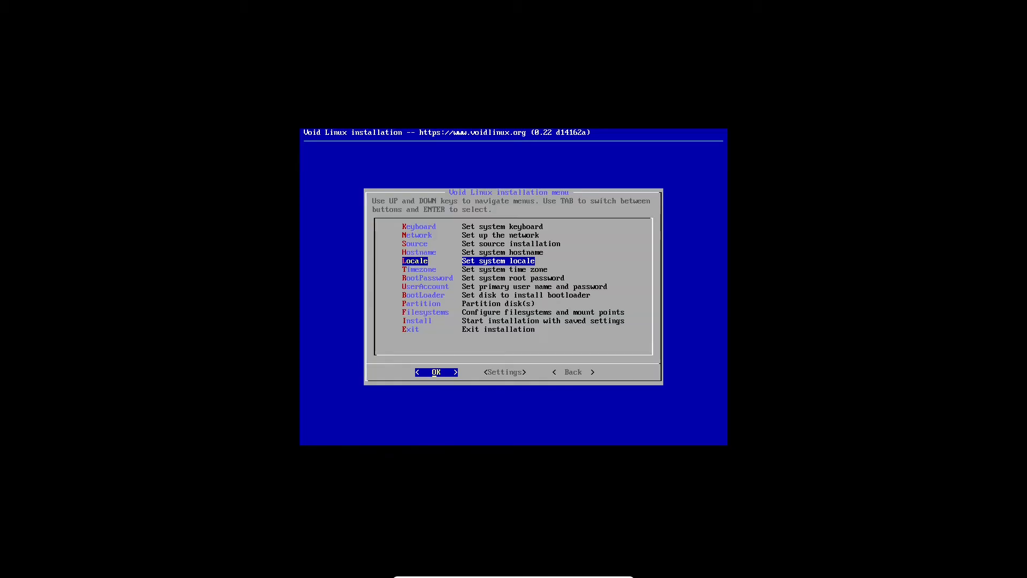
# Set the system locale to an entry further down the list than Spanish (Paraguay).
pyautogui.press('Return')
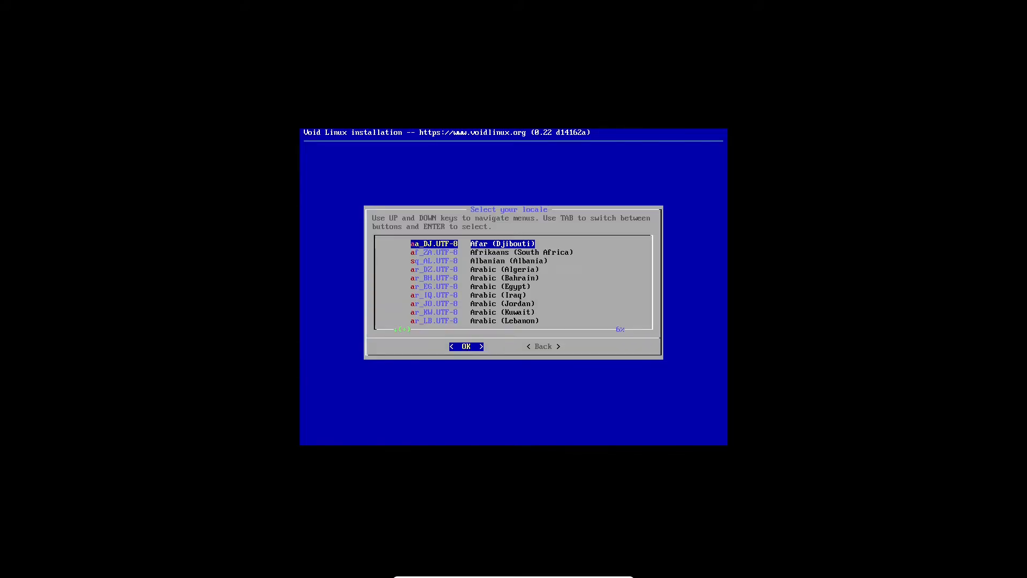
pyautogui.press('Down')
pyautogui.press('Down')
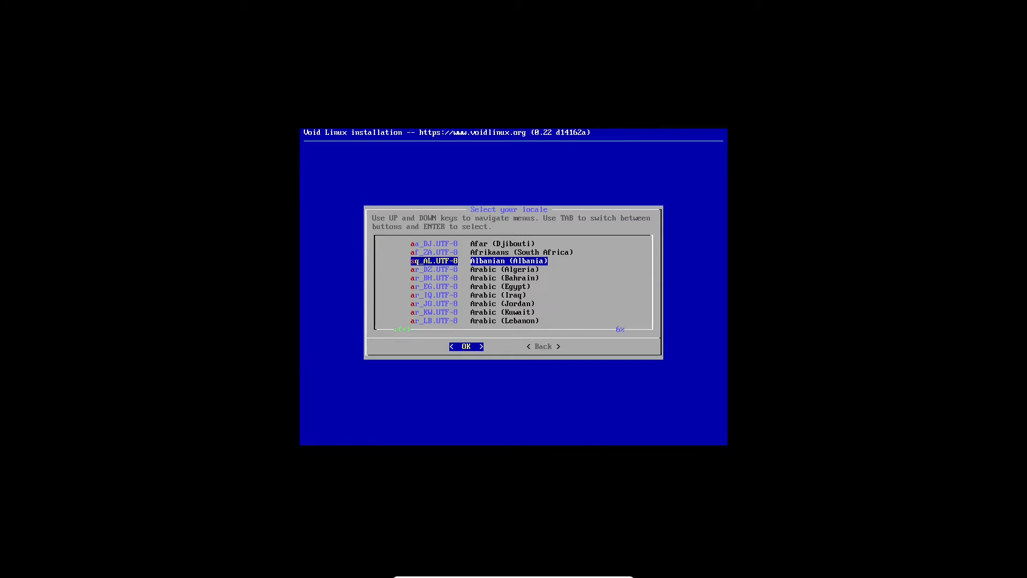
pyautogui.press('s')
pyautogui.press('w')
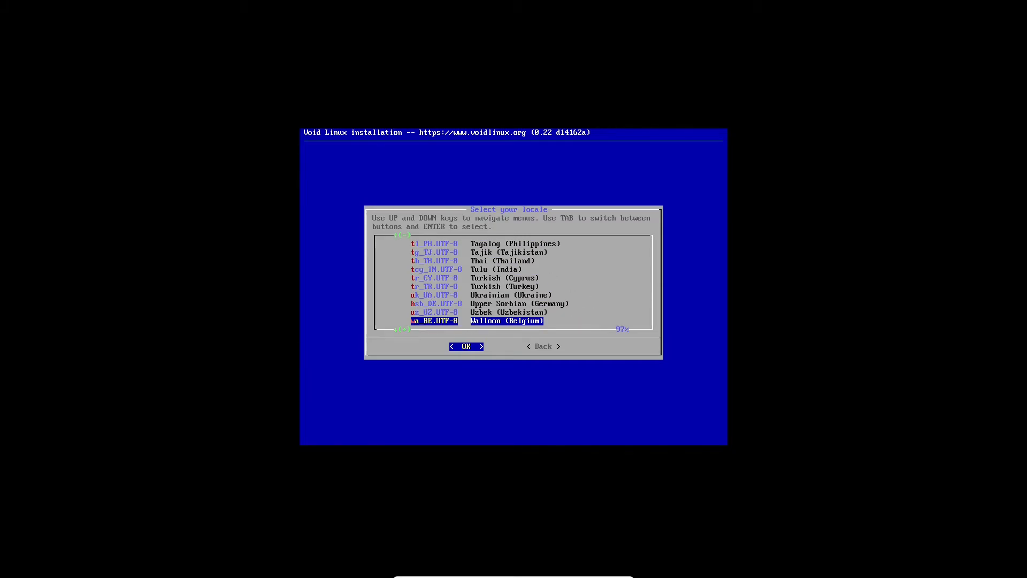
pyautogui.press('z')
pyautogui.press('y')
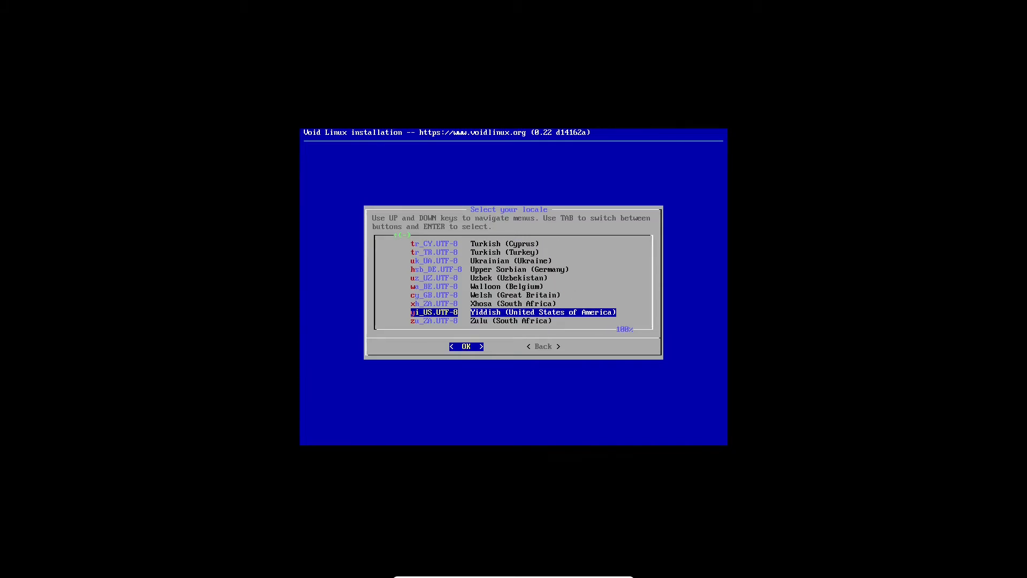
pyautogui.press('w')
pyautogui.press('t')
pyautogui.press('Home')
pyautogui.press('Down')
pyautogui.press('Down')
pyautogui.press('Down')
pyautogui.press('s')
pyautogui.press('Down')
pyautogui.press('Down')
pyautogui.press('Down')
pyautogui.press('Down')
pyautogui.press('Down')
pyautogui.press('Down')
pyautogui.press('Down')
pyautogui.press('Down')
pyautogui.press('Down')
pyautogui.press('Down')
pyautogui.press('Down')
pyautogui.press('Down')
pyautogui.press('Down')
pyautogui.press('Down')
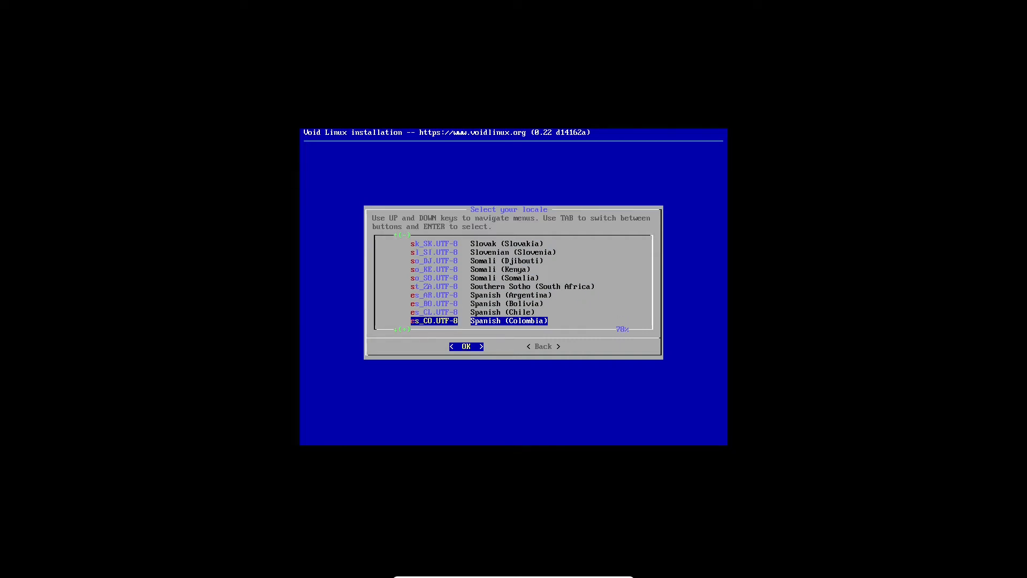
pyautogui.press('Down')
pyautogui.press('Down')
pyautogui.press('Down')
pyautogui.press('Down')
pyautogui.press('Down')
pyautogui.press('Down')
pyautogui.press('Down')
pyautogui.press('Down')
pyautogui.press('Down')
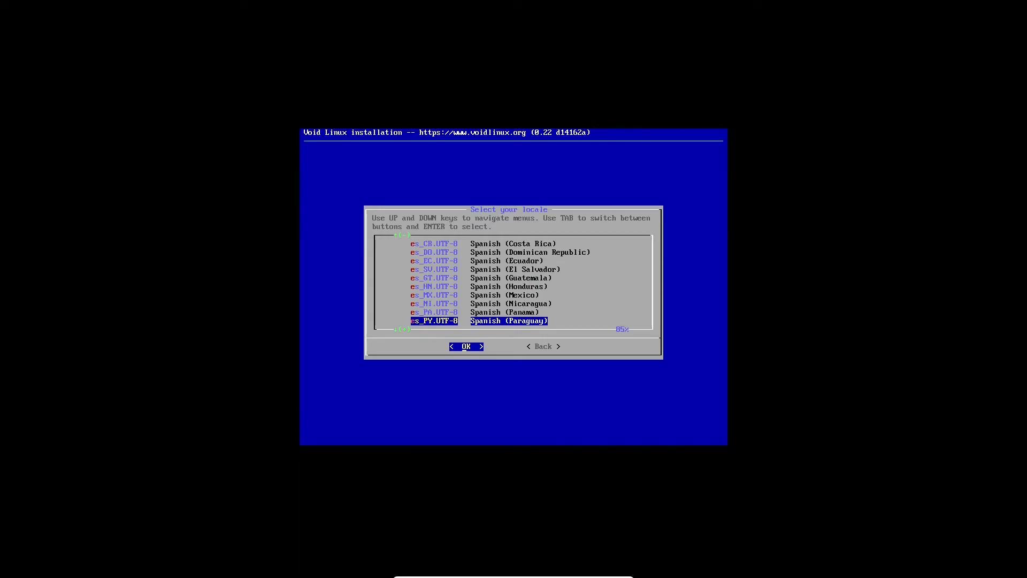
pyautogui.press('Down')
pyautogui.press('Down')
pyautogui.press('Down')
pyautogui.press('Down')
pyautogui.press('Up')
pyautogui.press('Down')
pyautogui.press('Return')
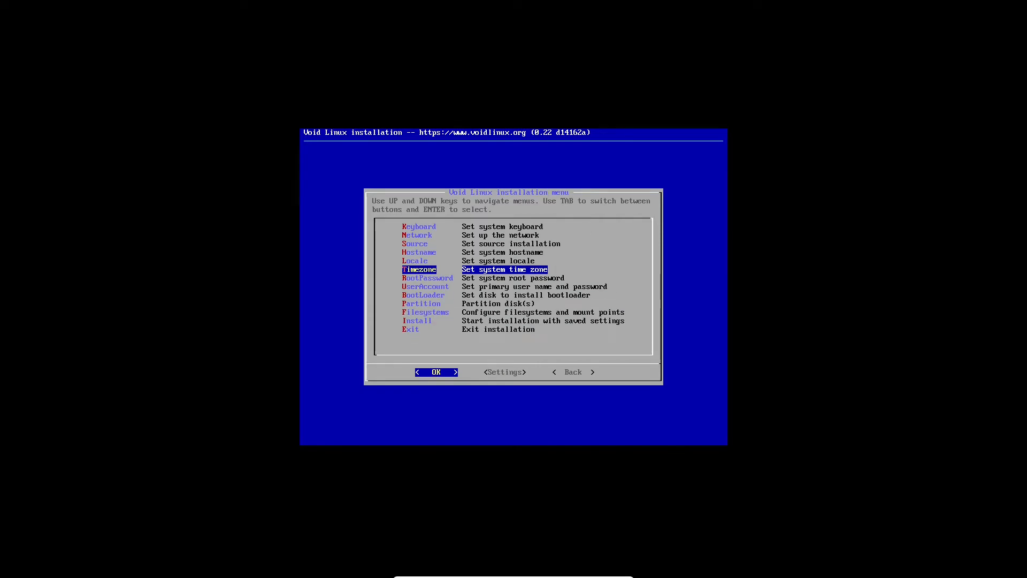
# Set the system time zone to the Europe area with Sarajevo as the location.
pyautogui.press('Return')
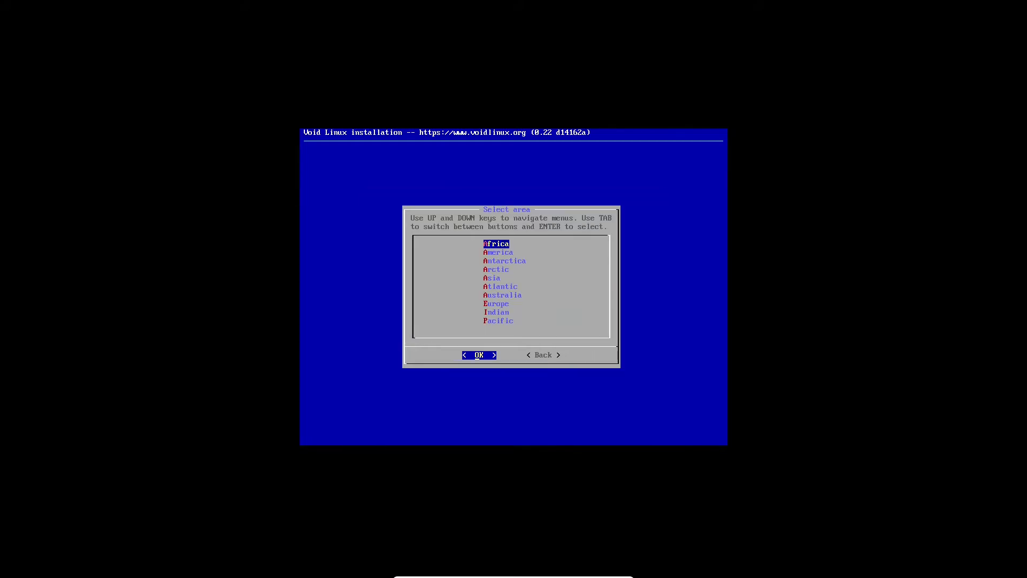
pyautogui.press('Down')
pyautogui.press('Down')
pyautogui.press('Down')
pyautogui.press('Down')
pyautogui.press('Down')
pyautogui.press('Down')
pyautogui.press('Down')
pyautogui.press('Return')
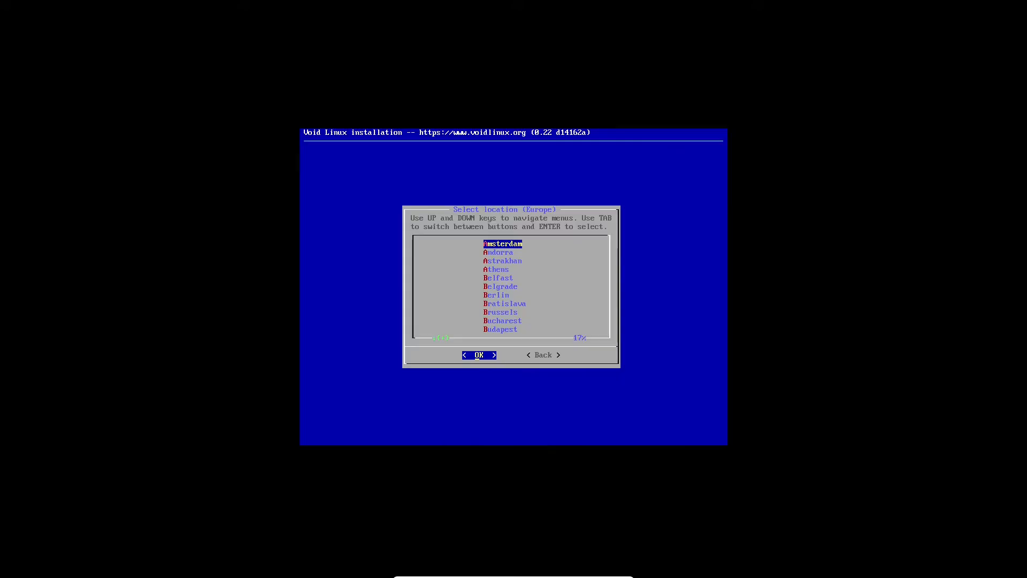
pyautogui.press('s')
pyautogui.press('Down')
pyautogui.press('Down')
pyautogui.press('Down')
pyautogui.press('Down')
pyautogui.press('Down')
pyautogui.press('Down')
pyautogui.press('Down')
pyautogui.press('Down')
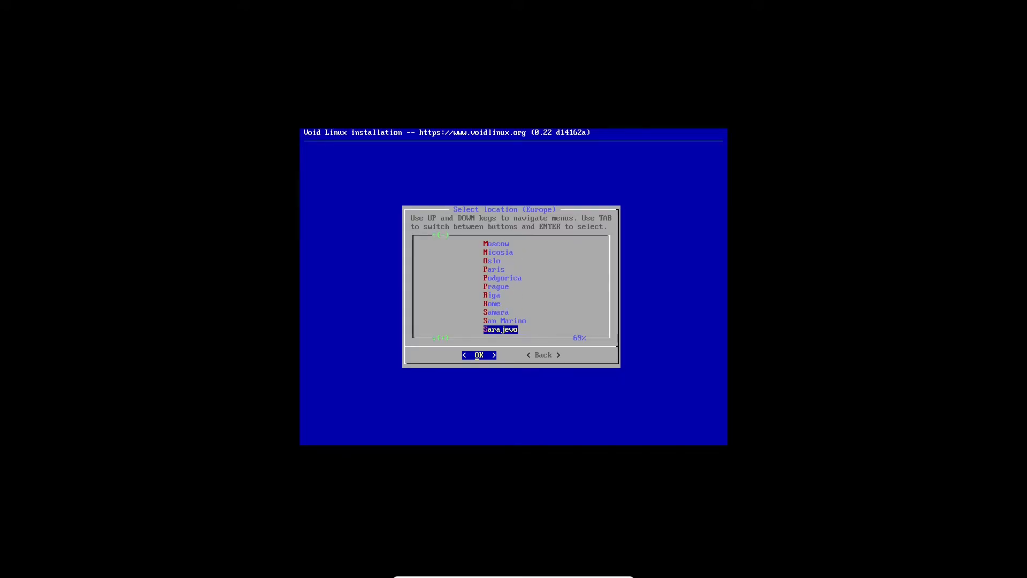
pyautogui.press('Return')
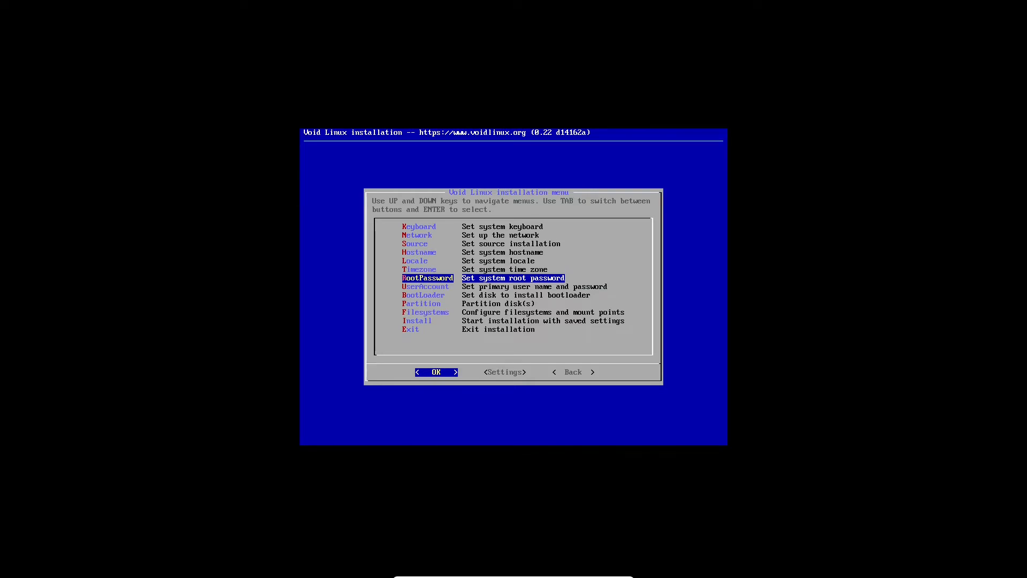
# Set the system root password by entering it and repeating it for verification.
pyautogui.press('Return')
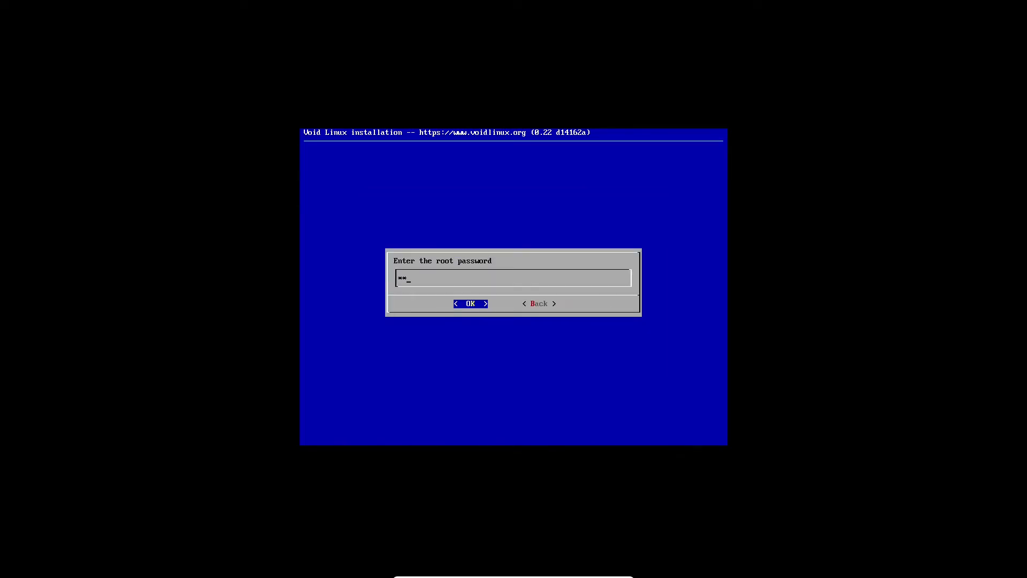
pyautogui.press('Return')
pyautogui.press('Return')
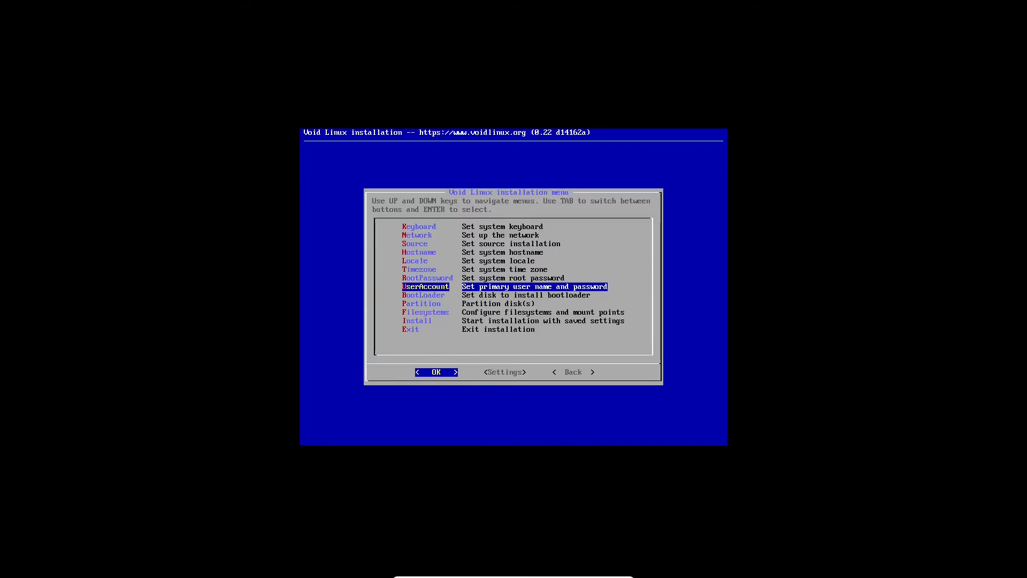
# Create the primary user account with login name system and user name SystemThirtyTwo.
pyautogui.press('Return')
pyautogui.write('system')
pyautogui.press('Return')
pyautogui.press('BackSpace')
pyautogui.press('BackSpace')
pyautogui.press('BackSpace')
pyautogui.press('BackSpace')
pyautogui.press('BackSpace')
pyautogui.press('BackSpace')
pyautogui.press('BackSpace')
pyautogui.press('BackSpace')
pyautogui.write('System')
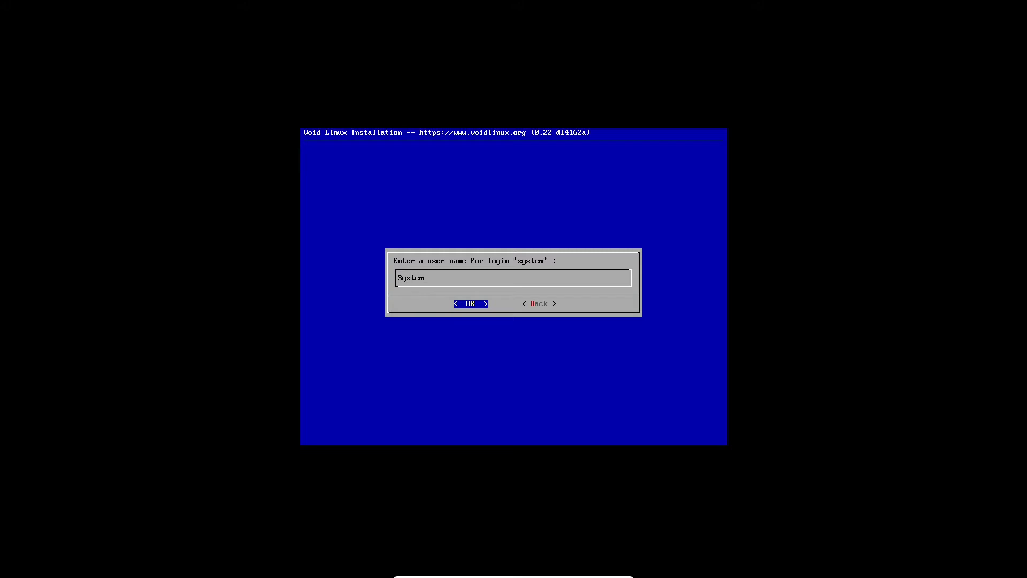
pyautogui.write('ThirtyTwo')
pyautogui.press('Return')
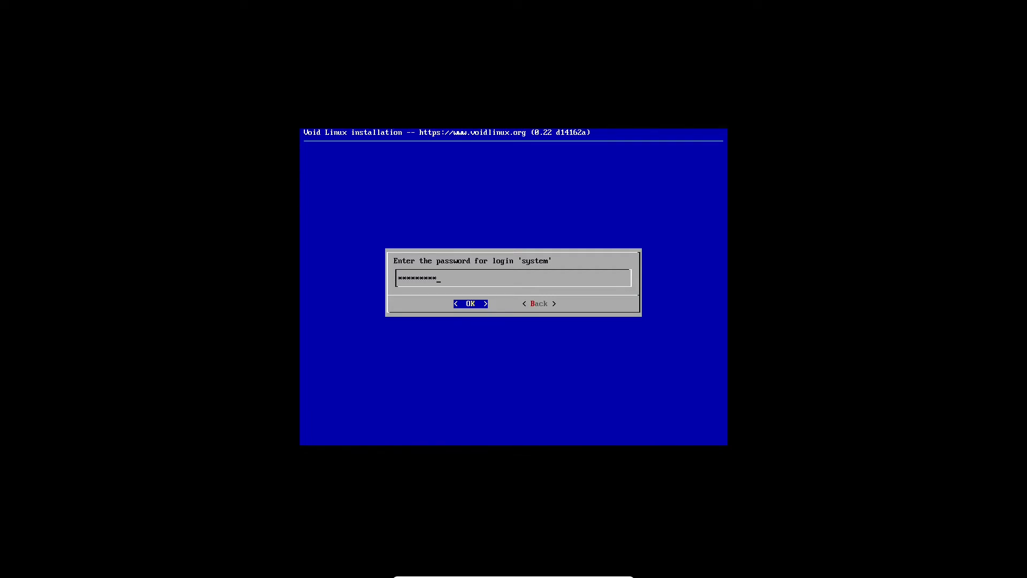
# Enter and verify the account password for the system login.
pyautogui.write('*******')
pyautogui.press('Return')
pyautogui.press('Return')
# Review the group memberships for the system login and accept the preselected groups, including wheel, floppy, audio and video.
pyautogui.press('Down')
pyautogui.press('Down')
pyautogui.press('Down')
pyautogui.press('Down')
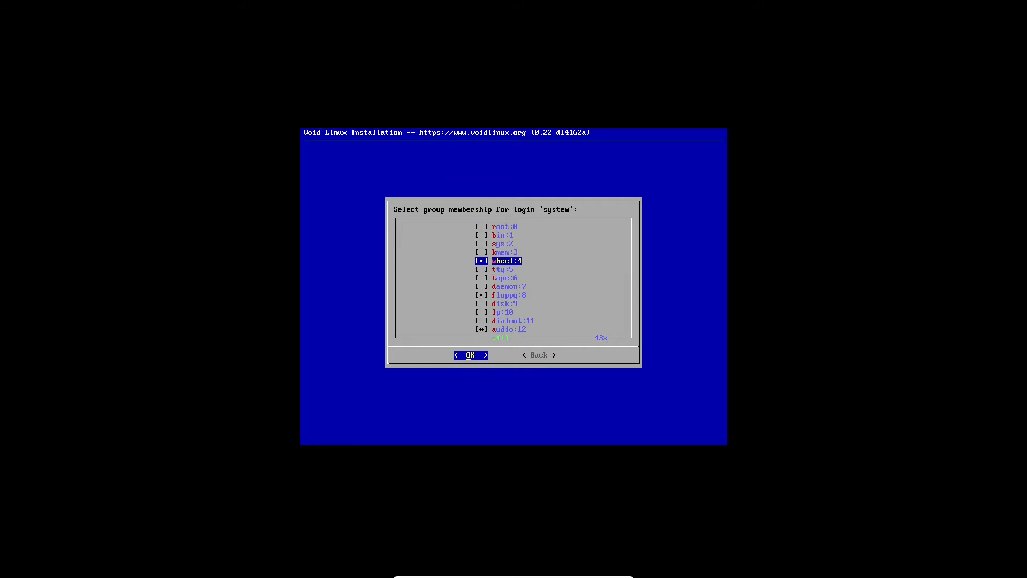
pyautogui.press('Up')
pyautogui.press('Up')
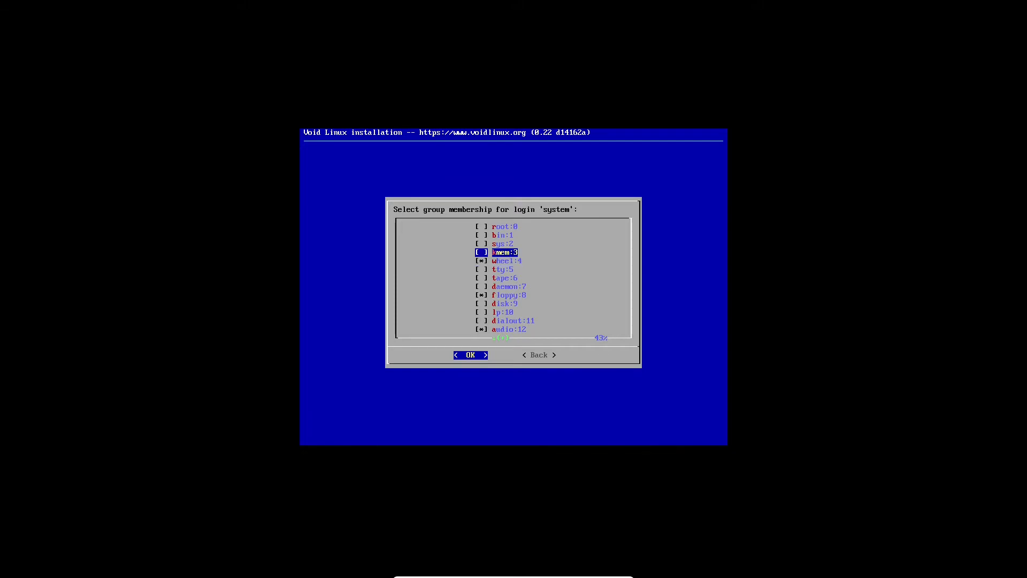
pyautogui.press('Down')
pyautogui.press('Down')
pyautogui.press('Down')
pyautogui.press('Down')
pyautogui.press('Down')
pyautogui.press('Down')
pyautogui.press('Down')
pyautogui.press('Down')
pyautogui.press('Down')
pyautogui.press('Down')
pyautogui.press('Down')
pyautogui.press('Down')
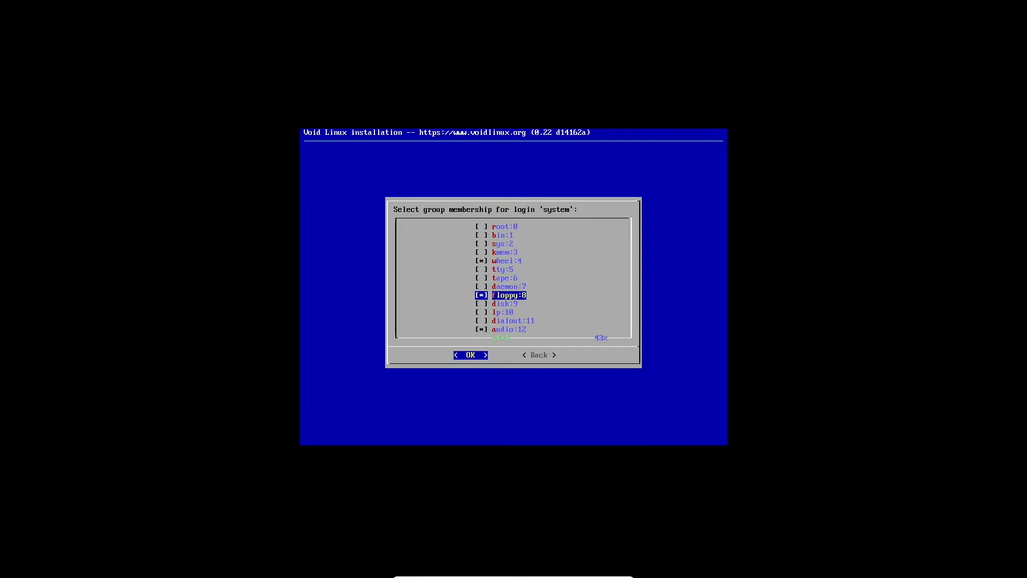
pyautogui.press('Up')
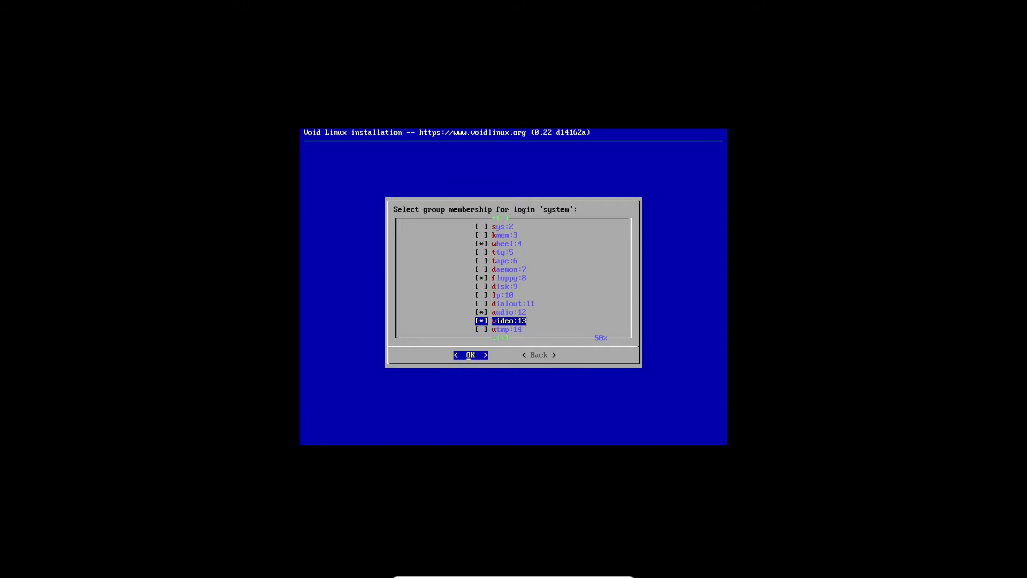
pyautogui.press('Up')
pyautogui.press('Up')
pyautogui.press('Up')
pyautogui.press('Up')
pyautogui.press('Up')
pyautogui.press('Up')
pyautogui.press('Up')
pyautogui.press('Up')
pyautogui.press('Up')
pyautogui.press('Up')
pyautogui.press('Up')
pyautogui.press('Up')
pyautogui.press('Up')
pyautogui.press('Down')
pyautogui.press('Down')
pyautogui.press('Down')
pyautogui.press('Down')
pyautogui.press('Down')
pyautogui.press('Down')
pyautogui.press('Down')
pyautogui.press('Down')
pyautogui.press('Down')
pyautogui.press('Down')
pyautogui.press('Down')
pyautogui.press('Down')
pyautogui.press('Down')
pyautogui.press('Down')
pyautogui.press('Down')
pyautogui.press('Down')
pyautogui.press('Down')
pyautogui.press('Down')
pyautogui.press('Down')
pyautogui.press('Down')
pyautogui.press('Down')
pyautogui.press('Down')
pyautogui.press('Down')
pyautogui.press('Down')
pyautogui.press('Down')
pyautogui.press('Down')
pyautogui.press('Down')
pyautogui.press('Up')
pyautogui.press('Up')
pyautogui.press('Up')
pyautogui.press('Up')
pyautogui.press('Up')
pyautogui.press('Up')
pyautogui.press('Up')
pyautogui.press('Up')
pyautogui.press('Up')
pyautogui.press('Up')
pyautogui.press('Up')
pyautogui.press('Up')
pyautogui.press('Up')
pyautogui.press('Up')
pyautogui.press('Up')
pyautogui.press('Up')
pyautogui.press('Up')
pyautogui.press('Up')
pyautogui.press('Up')
pyautogui.press('Up')
pyautogui.press('Up')
pyautogui.press('Up')
pyautogui.press('Up')
pyautogui.press('Up')
pyautogui.press('Up')
pyautogui.press('Up')
pyautogui.press('Up')
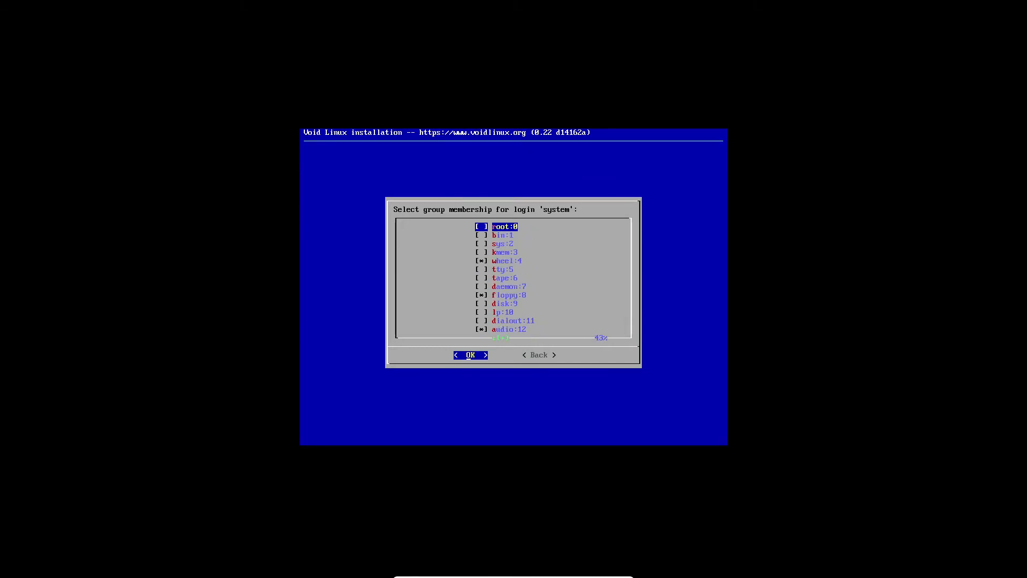
pyautogui.press('Return')
# Set the bootloader to install on /dev/sda and enable the graphical terminal for it.
pyautogui.press('Return')
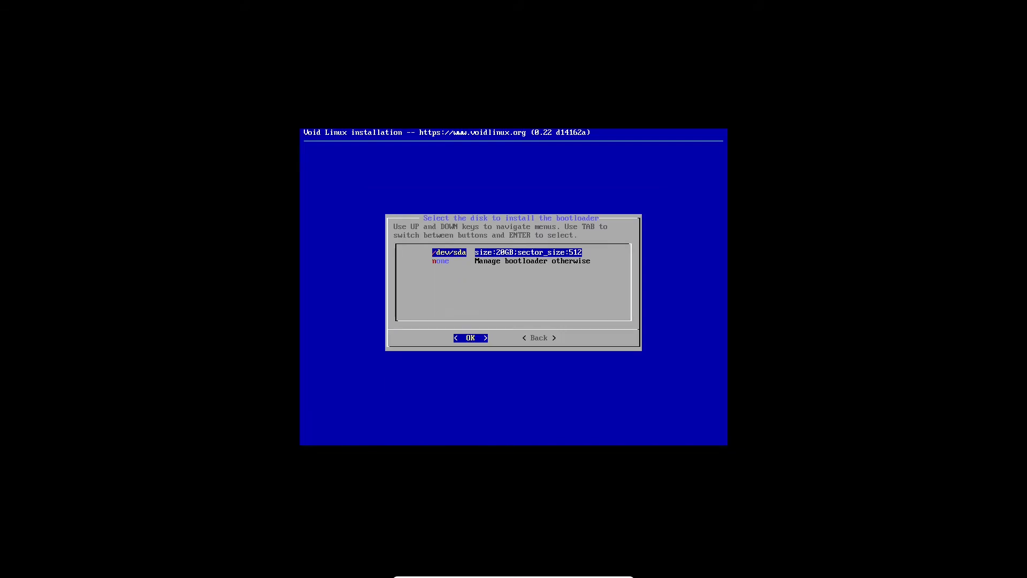
pyautogui.press('Down')
pyautogui.press('Up')
pyautogui.press('Return')
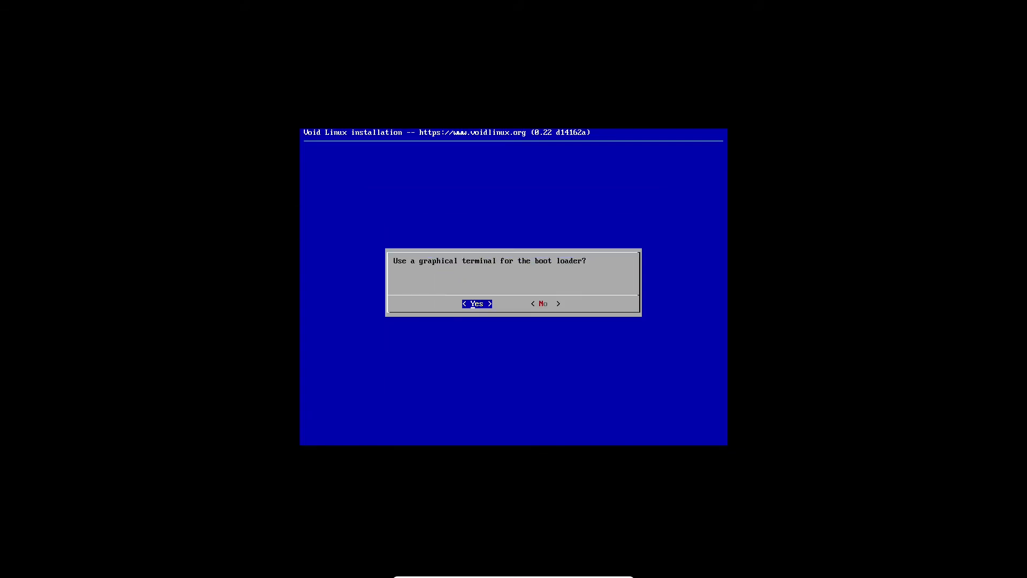
# Open disk /dev/sda for partitioning in cfdisk using the dos label type.
pyautogui.press('Return')
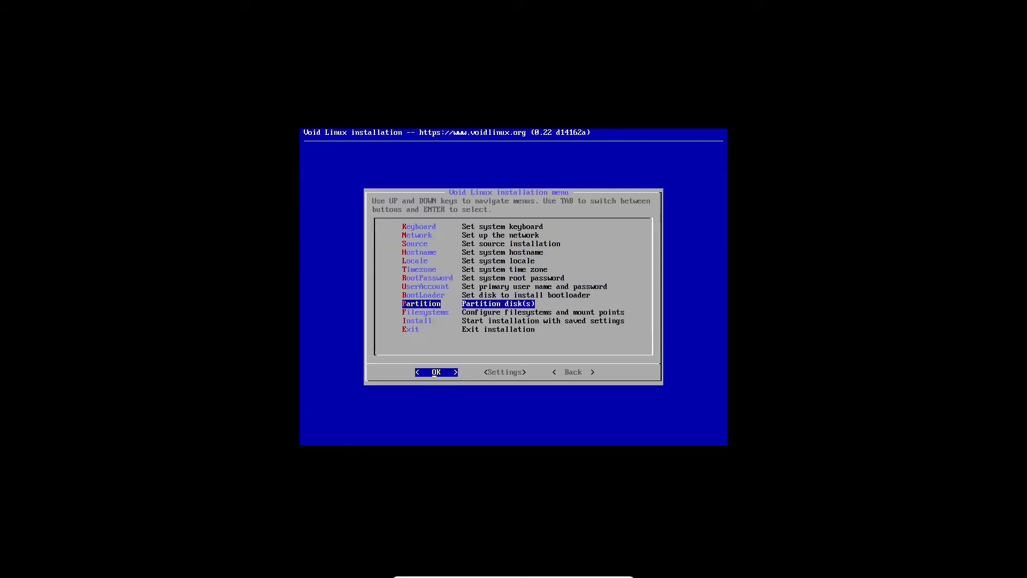
pyautogui.press('Return')
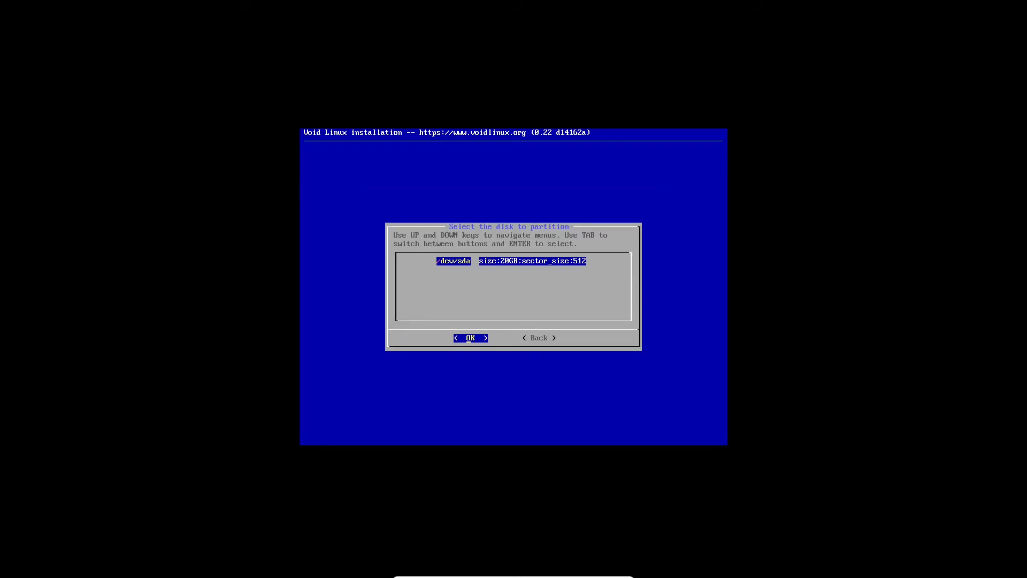
pyautogui.press('Return')
pyautogui.press('Down')
pyautogui.press('Up')
pyautogui.press('Return')
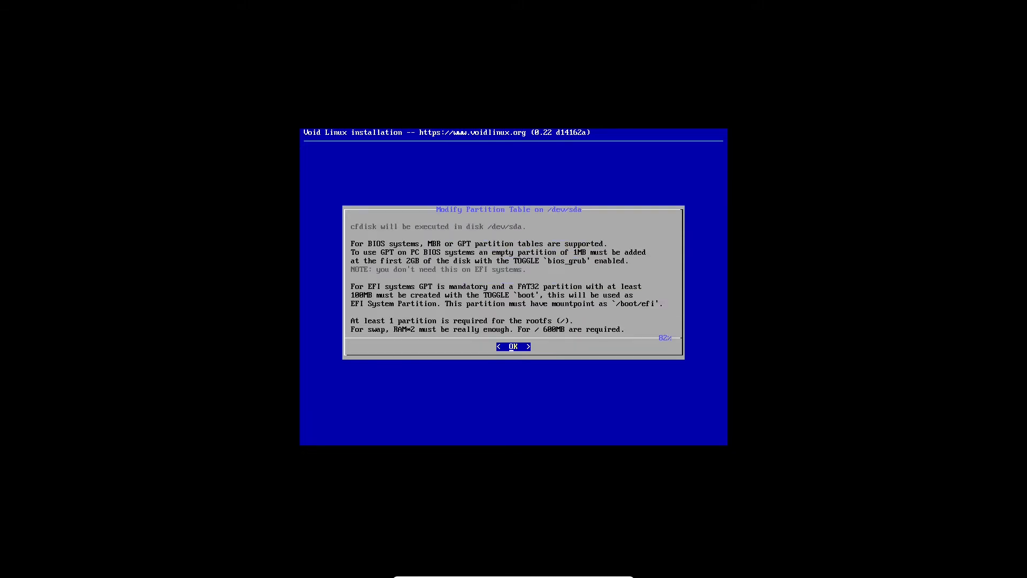
pyautogui.press('Return')
pyautogui.press('Down')
pyautogui.press('Return')
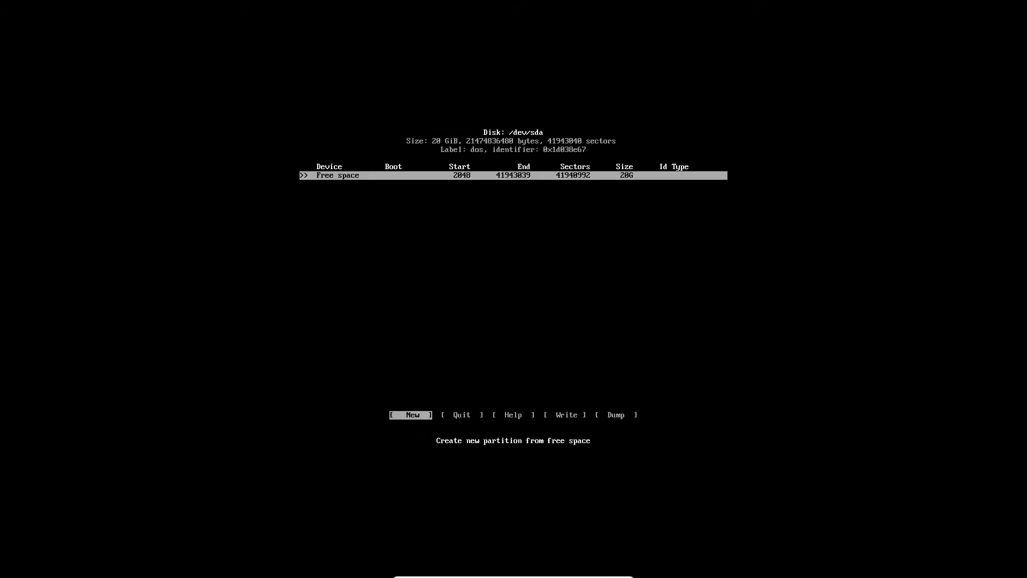
# Create a new 20G primary partition from the free space on /dev/sda.
pyautogui.press('Return')
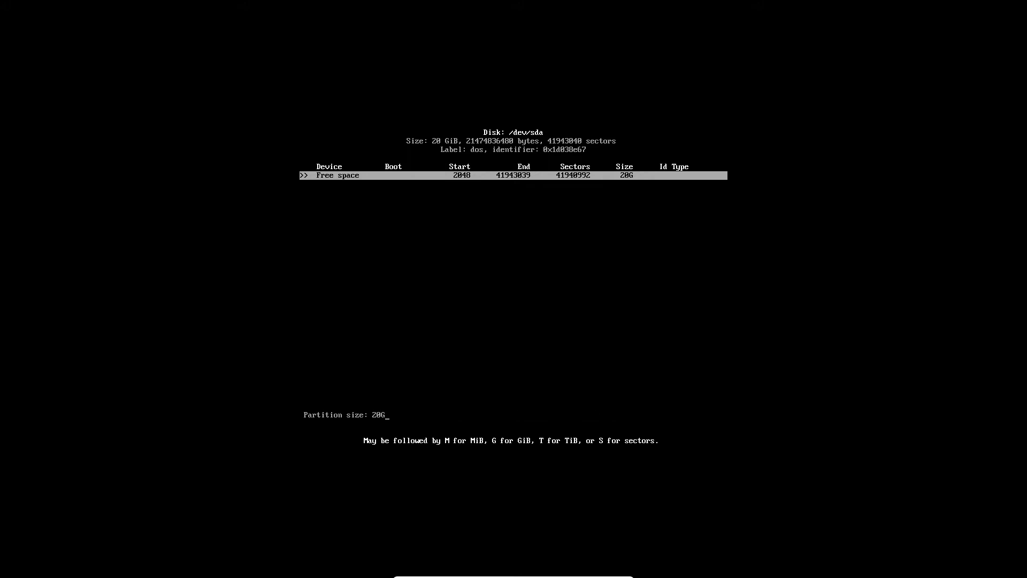
pyautogui.press('BackSpace')
pyautogui.press('BackSpace')
pyautogui.write('20G')
pyautogui.press('Return')
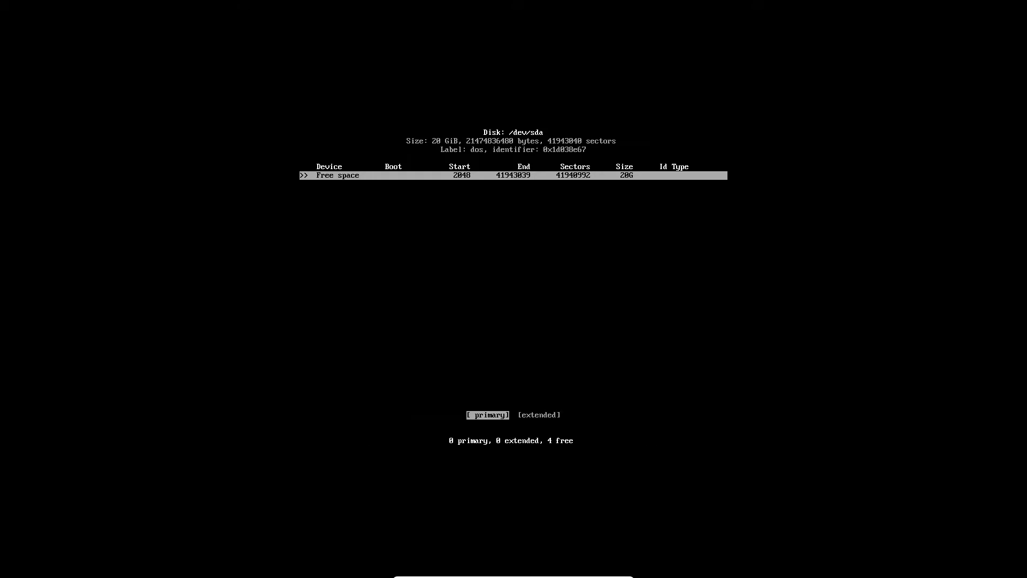
pyautogui.press('Return')
pyautogui.press('Right')
pyautogui.press('Right')
pyautogui.press('Right')
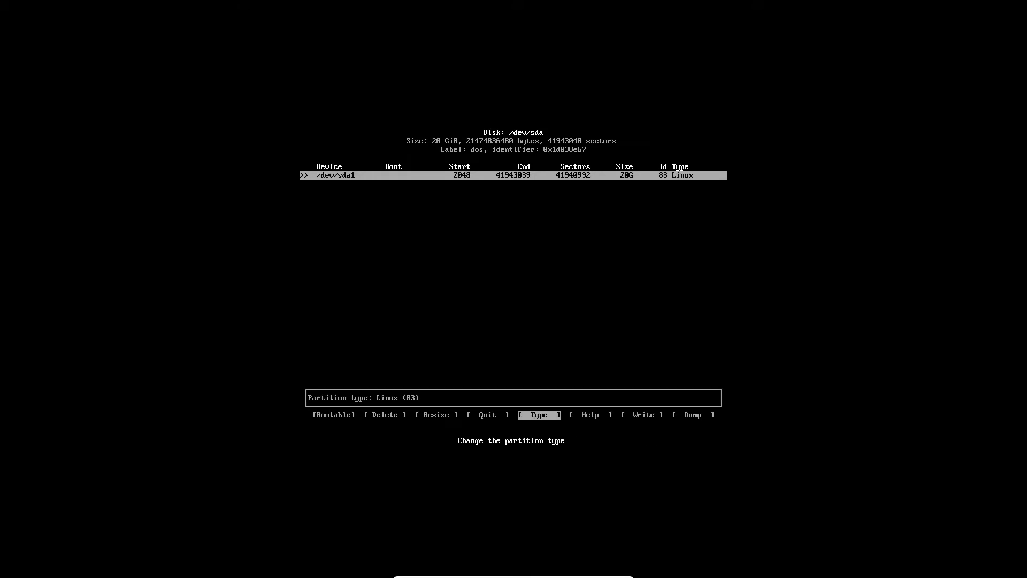
pyautogui.press('Return')
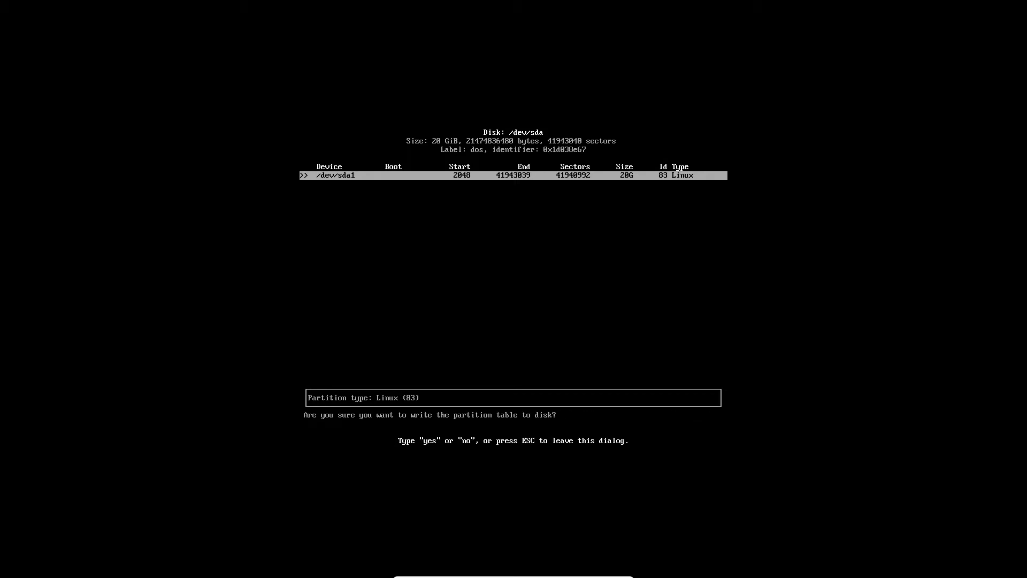
pyautogui.press('Return')
pyautogui.press('Left')
pyautogui.press('Left')
pyautogui.press('Left')
pyautogui.press('Left')
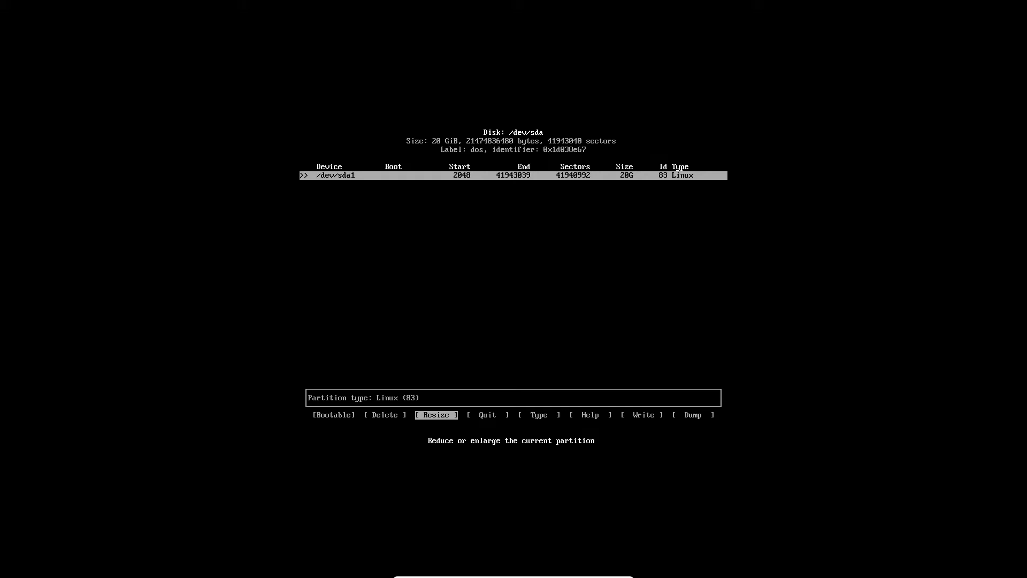
# Write the partition table to disk, confirming with "yes", and quit the partitioning program.
pyautogui.press('Right')
pyautogui.press('Right')
pyautogui.press('Left')
pyautogui.press('Right')
pyautogui.press('Right')
pyautogui.press('Right')
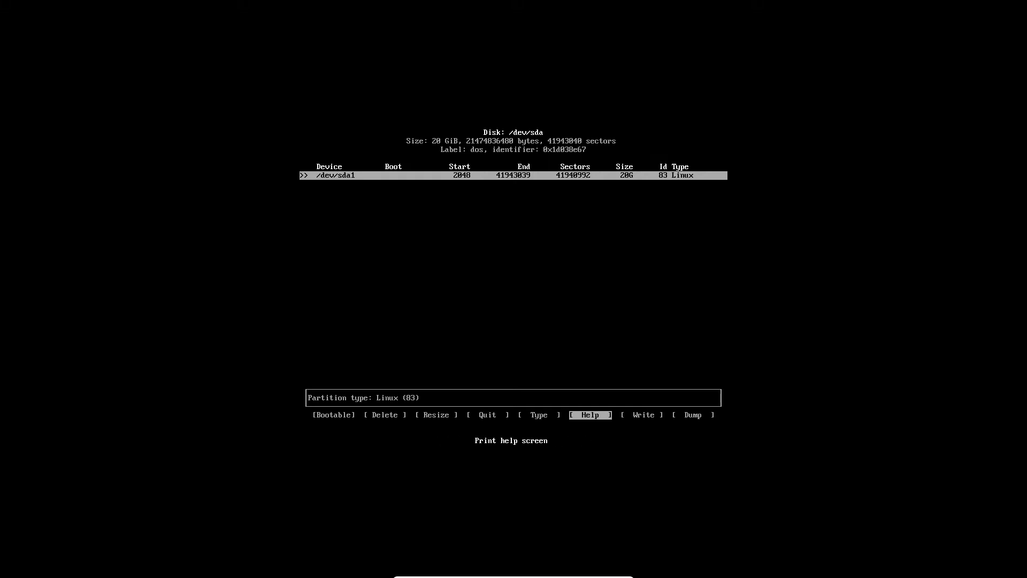
pyautogui.press('Return')
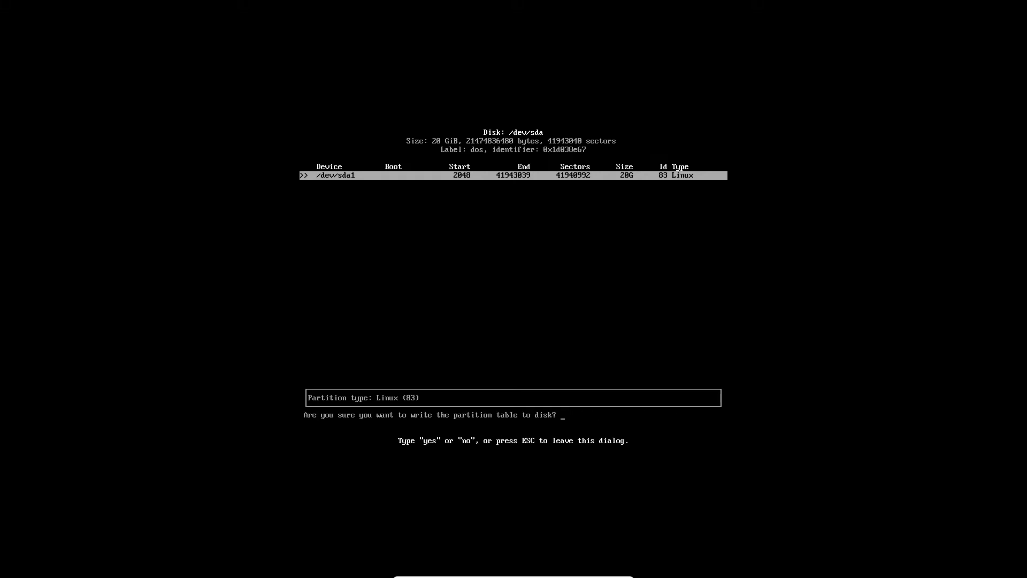
pyautogui.write('yes')
pyautogui.press('Return')
pyautogui.press('Left')
pyautogui.press('Left')
pyautogui.press('Left')
pyautogui.press('Right')
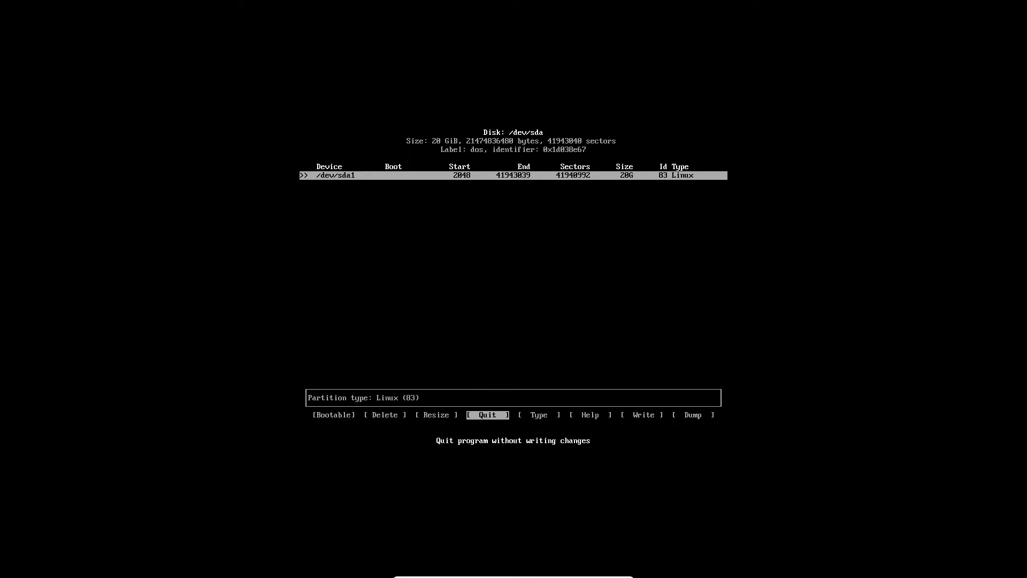
pyautogui.press('Return')
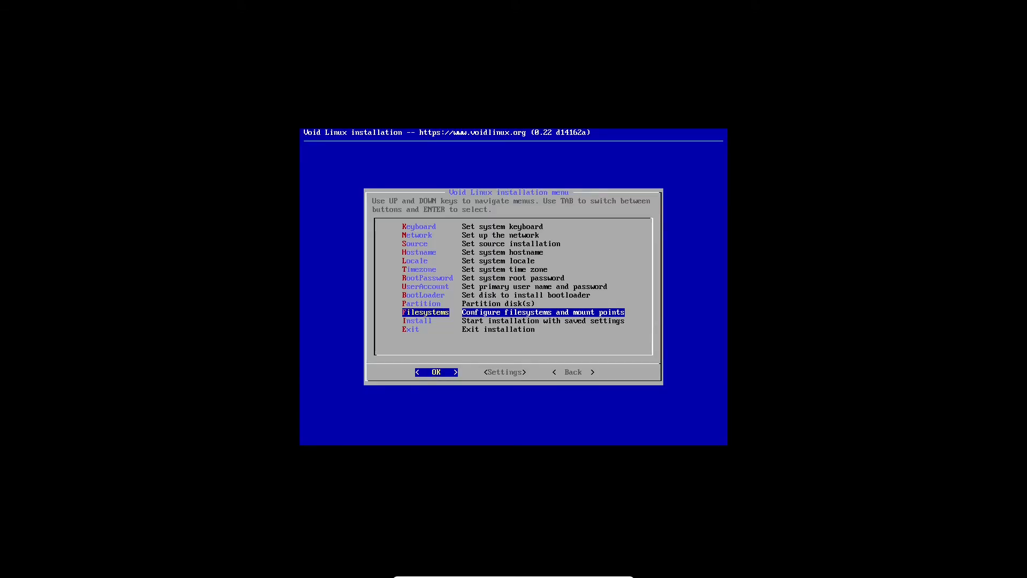
# Configure /dev/sda1 with the ext4 filesystem and a mount point, accept creating a new filesystem, and finish the partition editing.
pyautogui.press('Return')
pyautogui.press('Return')
pyautogui.press('Down')
pyautogui.press('Down')
pyautogui.press('Down')
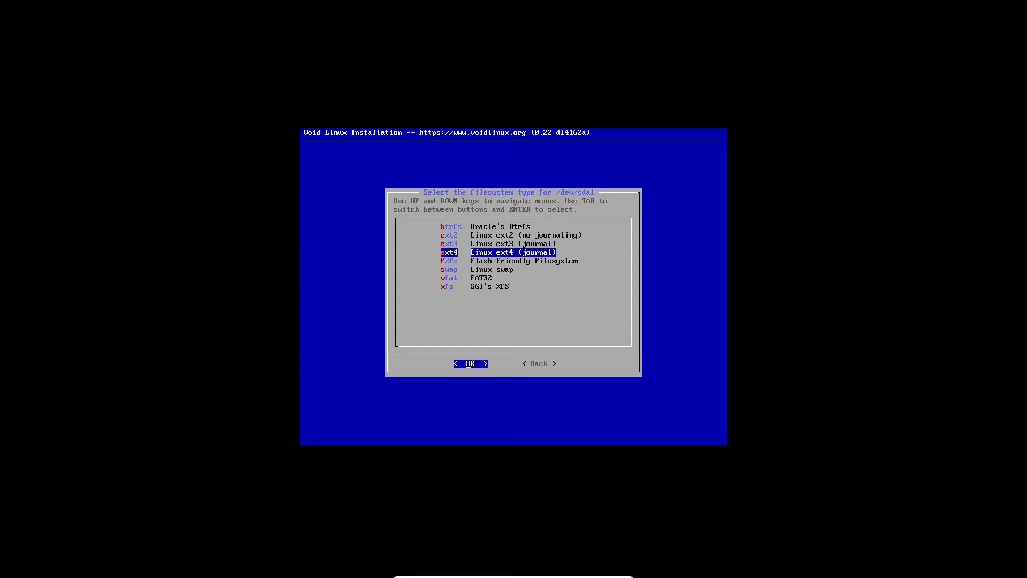
pyautogui.press('Return')
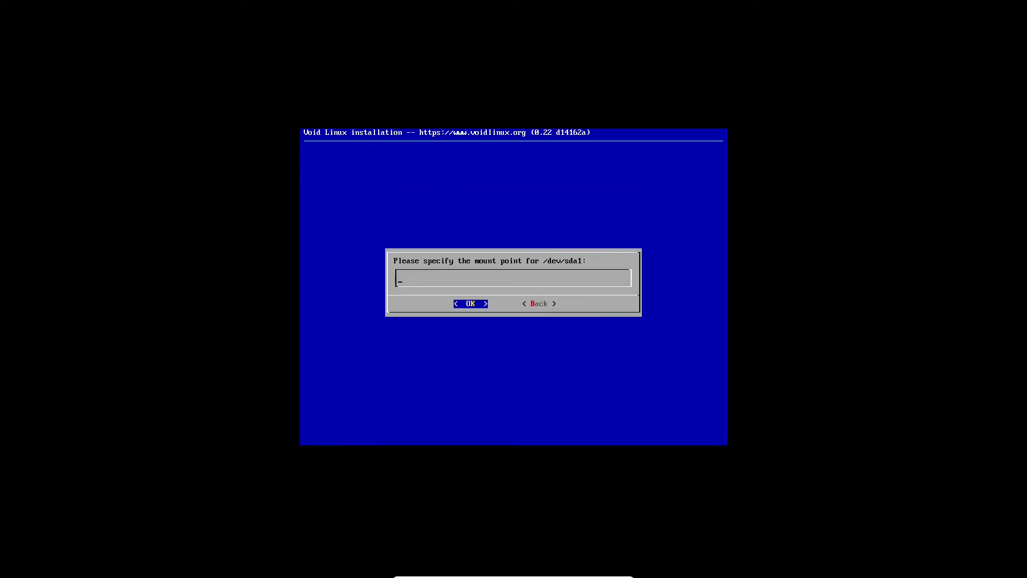
pyautogui.write('&')
pyautogui.press('Return')
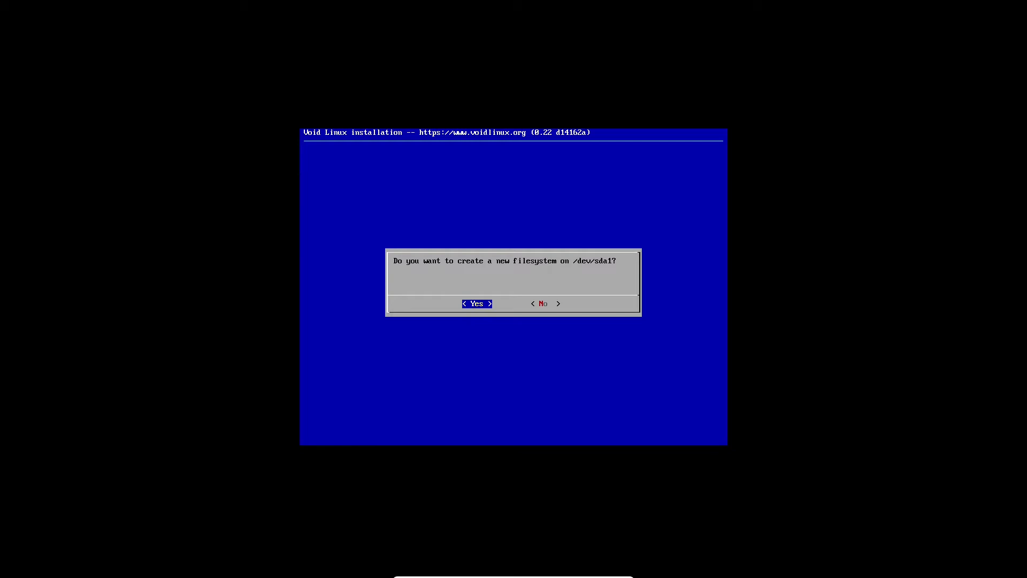
pyautogui.press('Return')
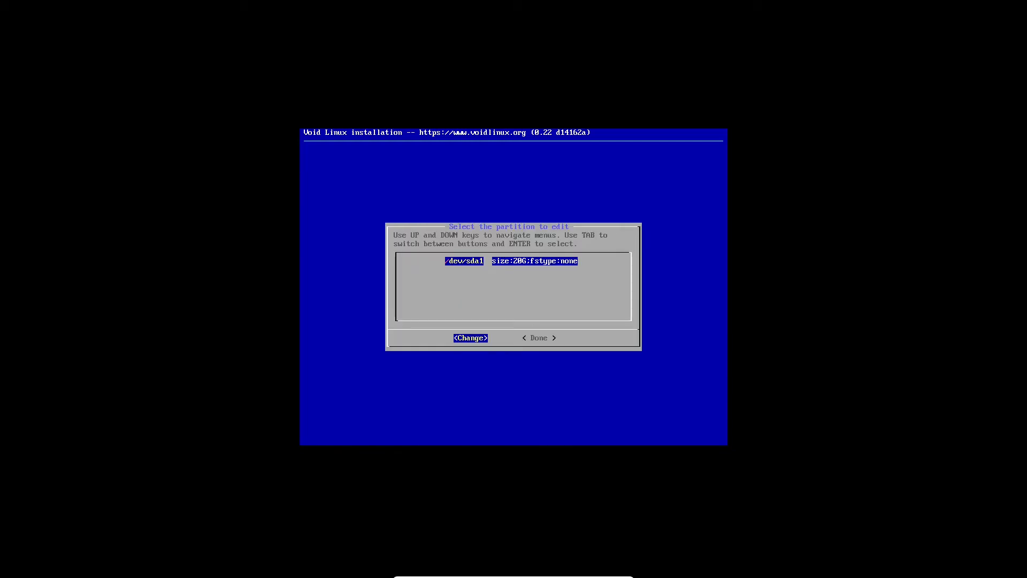
pyautogui.press('Tab')
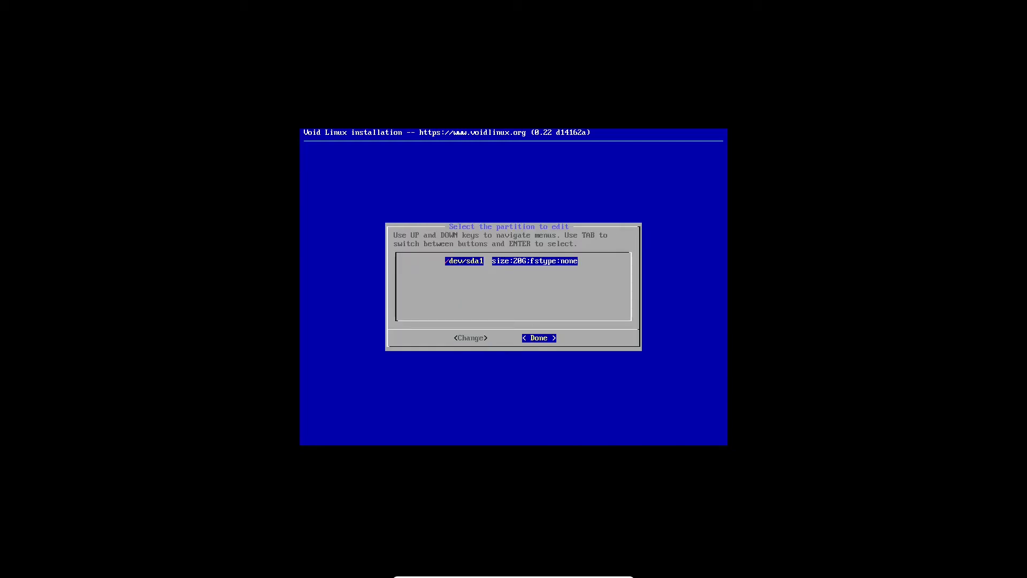
pyautogui.press('Return')
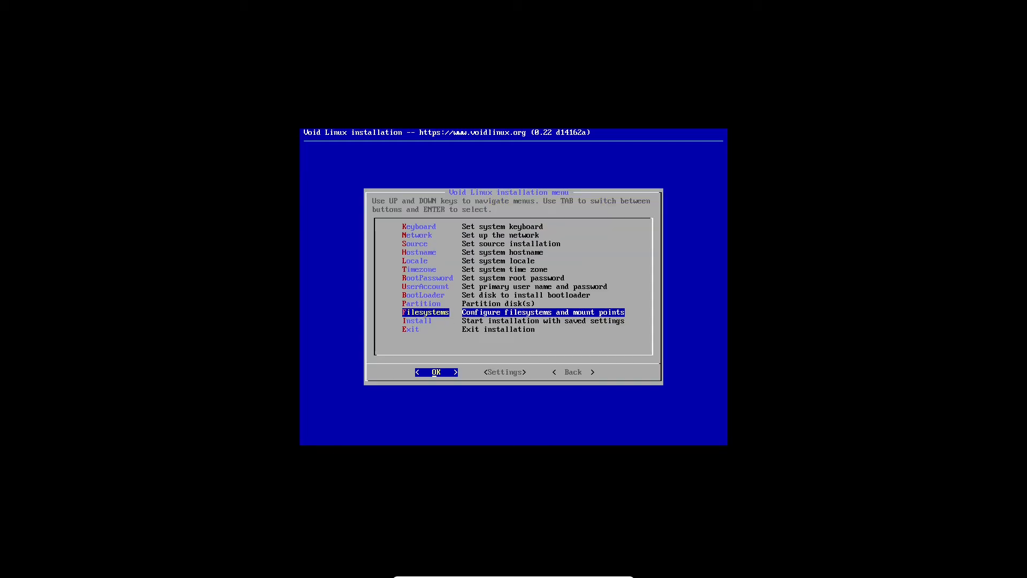
pyautogui.press('Up')
pyautogui.press('Down')
pyautogui.press('Return')
pyautogui.press('Tab')
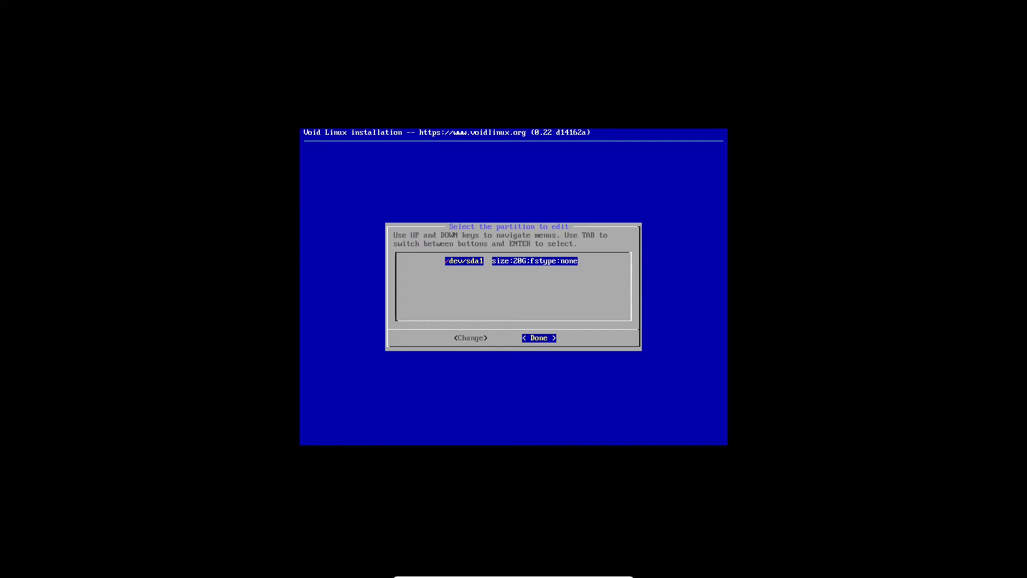
pyautogui.press('Return')
# Start the installation with the saved settings and confirm creating the new ext4 filesystem on /dev/sda1.
pyautogui.press('Down')
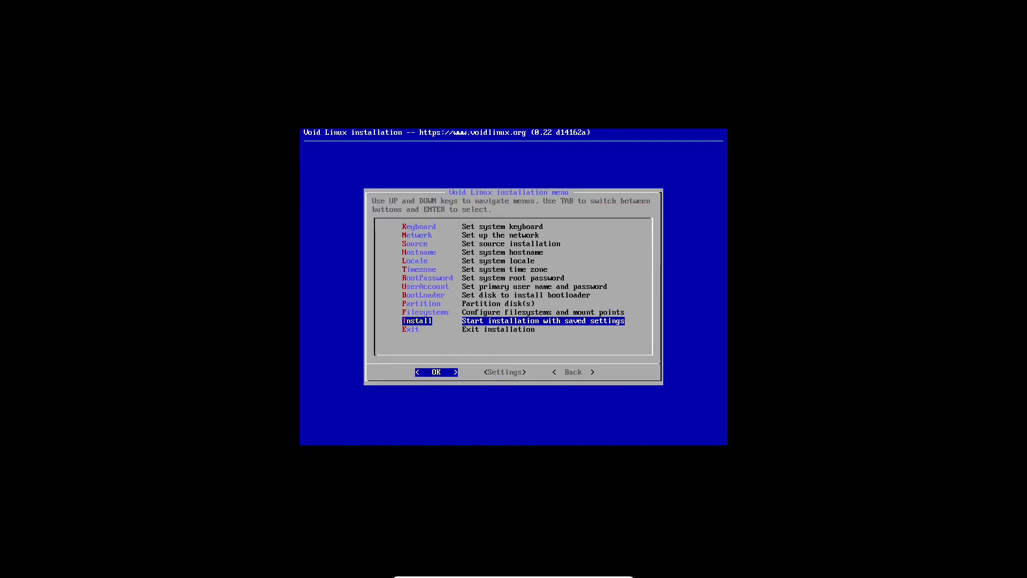
pyautogui.press('Return')
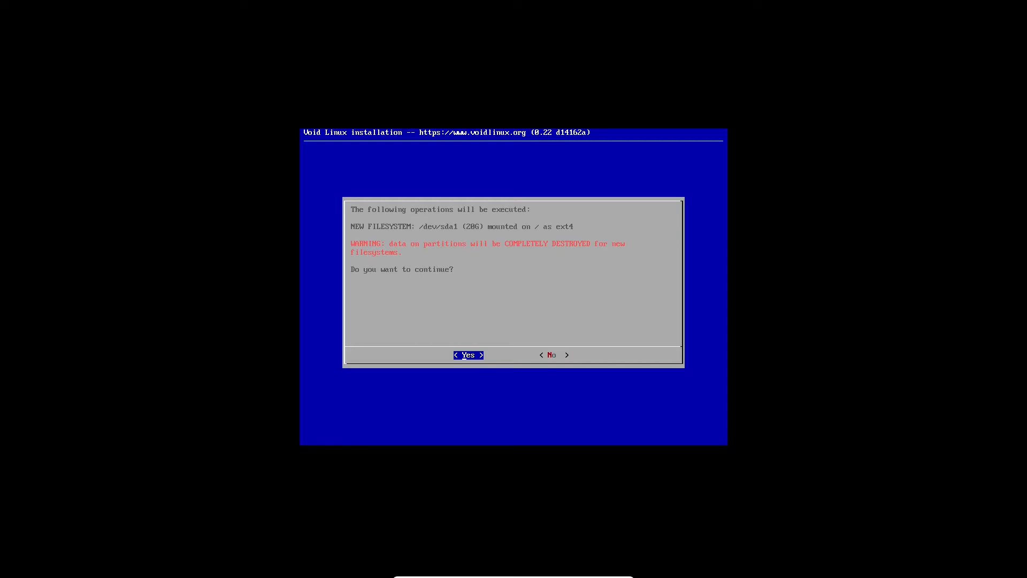
pyautogui.press('Right')
pyautogui.press('Left')
pyautogui.press('Return')
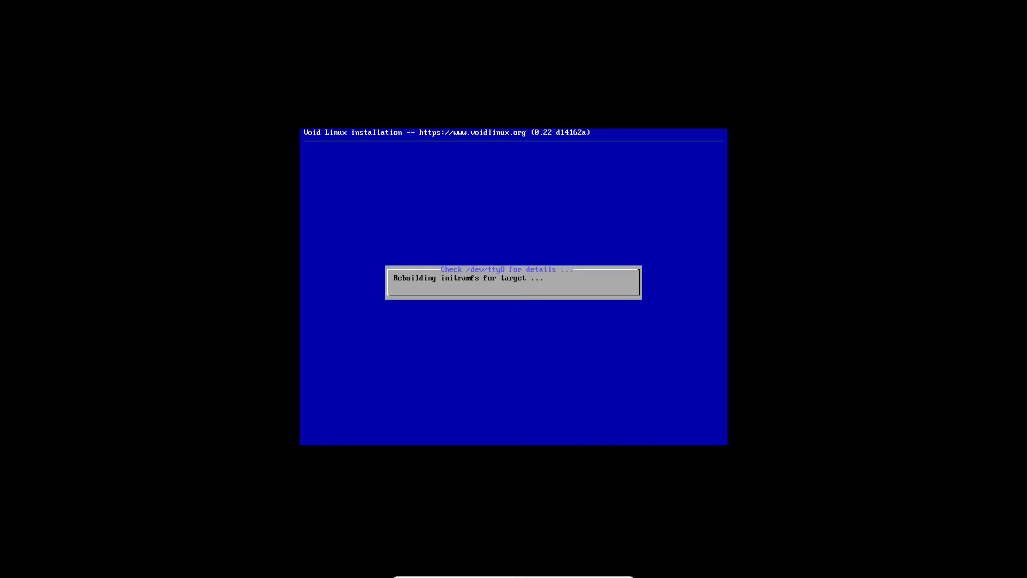
pyautogui.write('Hello')
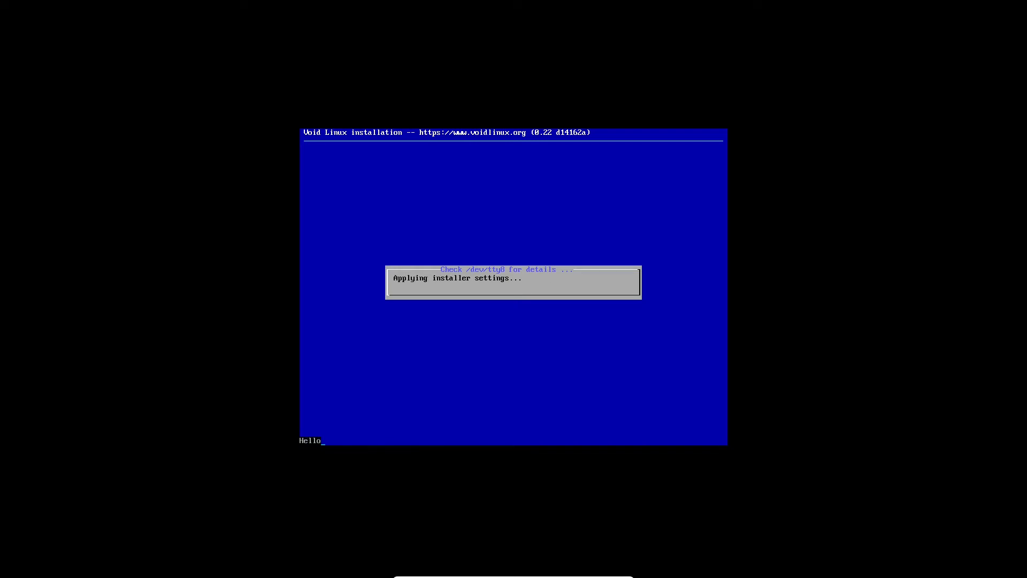
pyautogui.write('! world! :)')
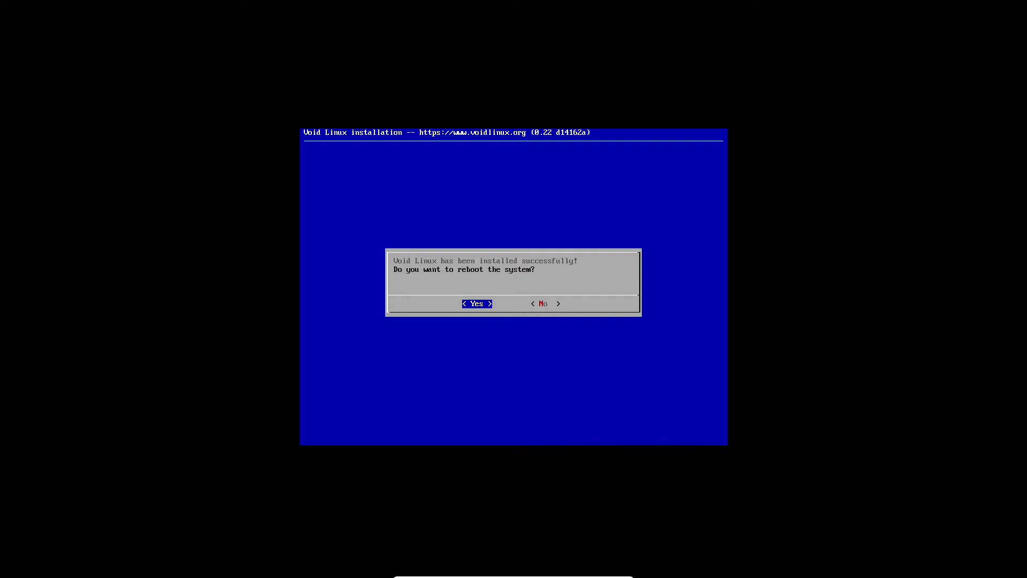
# Reboot into the installed system by booting the first hard disk and choosing the Void GNU/Linux entry.
pyautogui.press('Right')
pyautogui.press('Left')
pyautogui.press('Return')
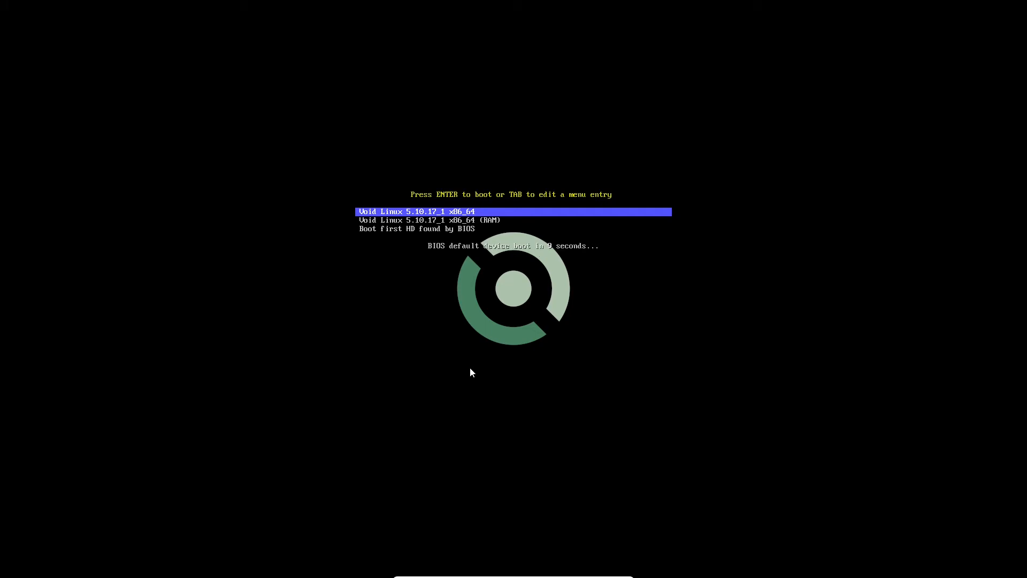
pyautogui.press('Down')
pyautogui.press('Down')
pyautogui.press('Return')
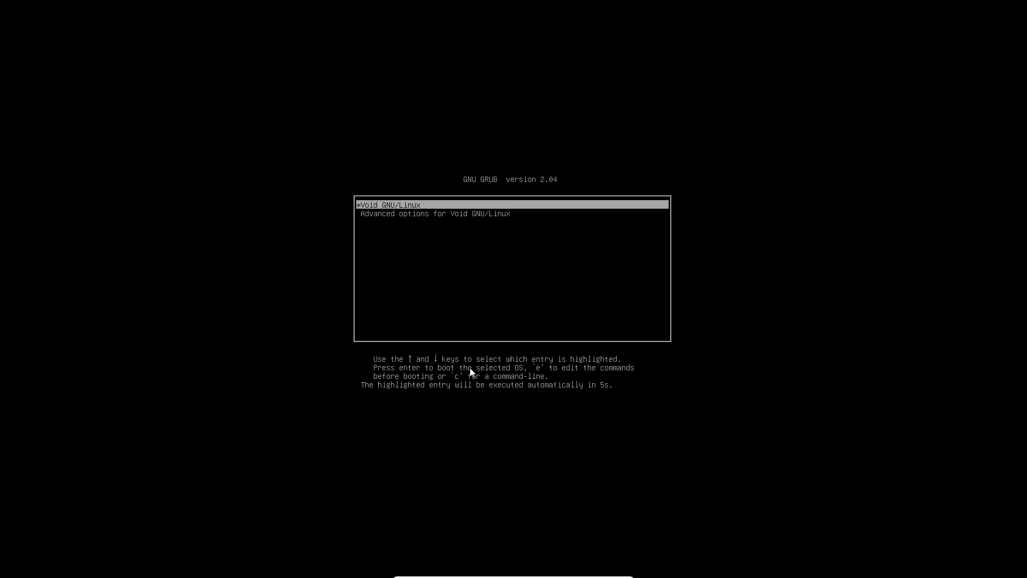
pyautogui.press('Down')
pyautogui.press('Up')
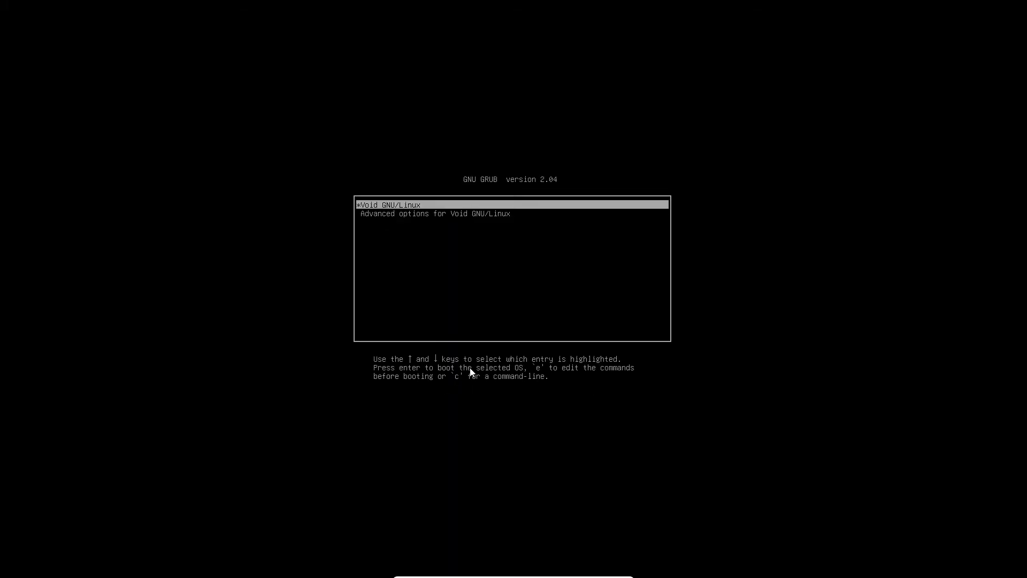
pyautogui.press('Return')
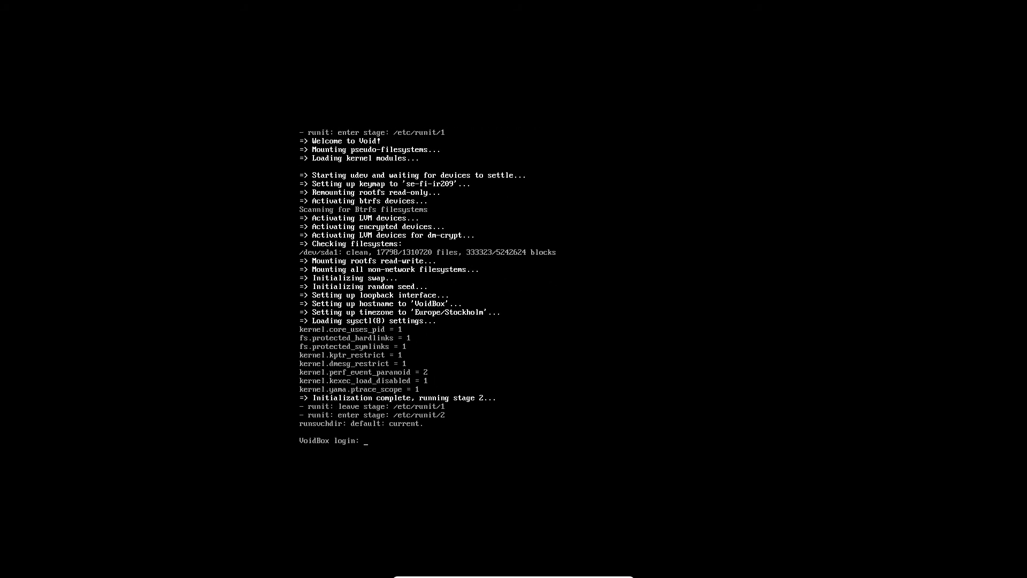
# Log in to the new installation as system with the account password and clear the console.
pyautogui.write('system')
pyautogui.press('Return')
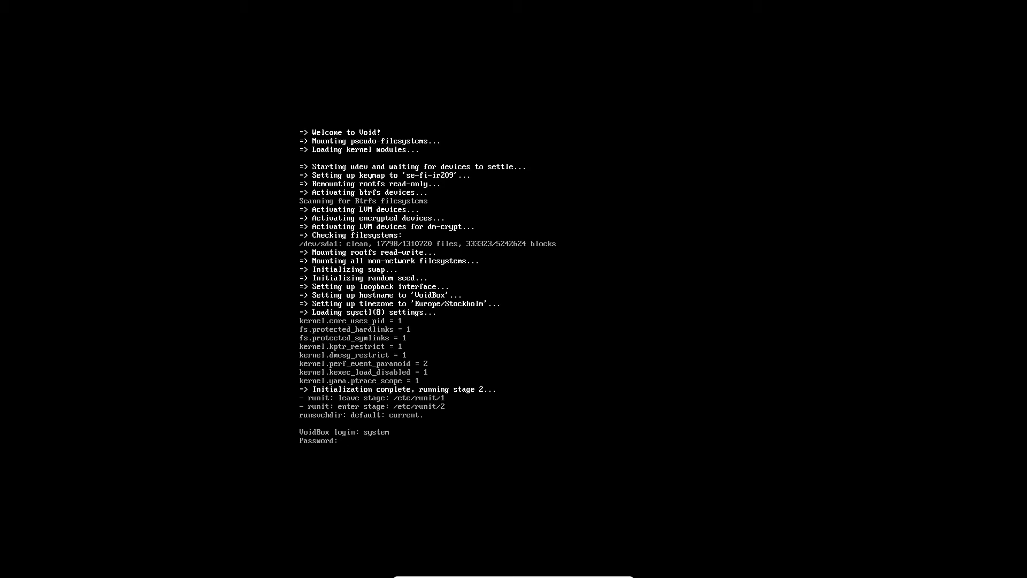
pyautogui.press('Return')
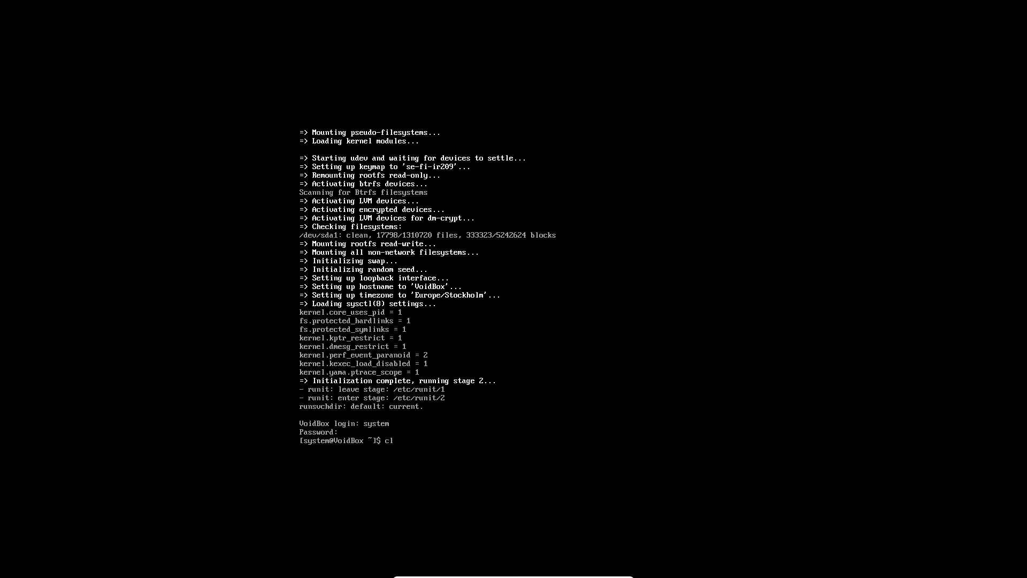
pyautogui.hotkey('ctrl', 'l')
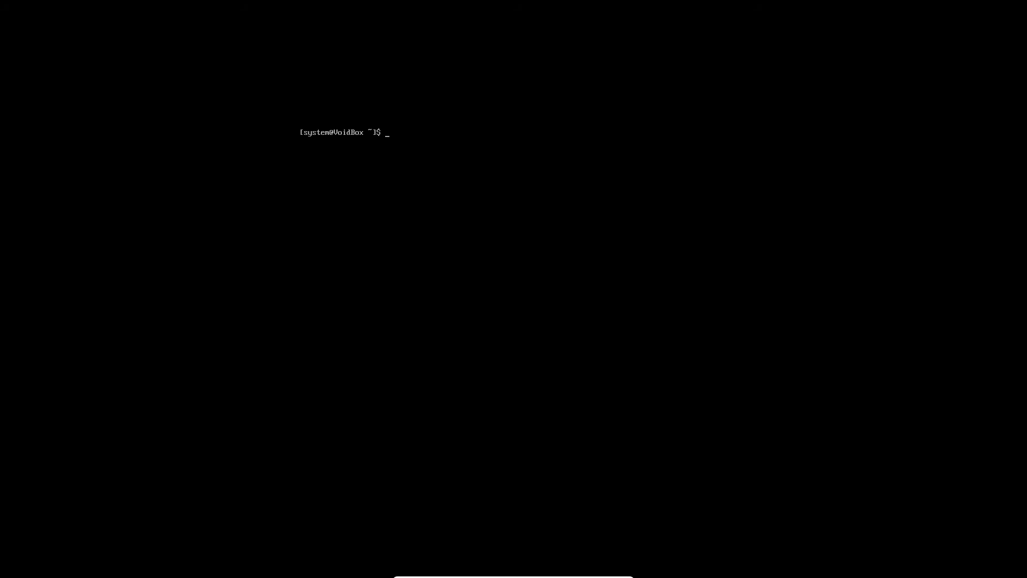
# Try to install pfetch with "sudo xbps-install pfetch", entering the account password for sudo.
pyautogui.write('sudo xbps-install pfetch')
pyautogui.press('Return')
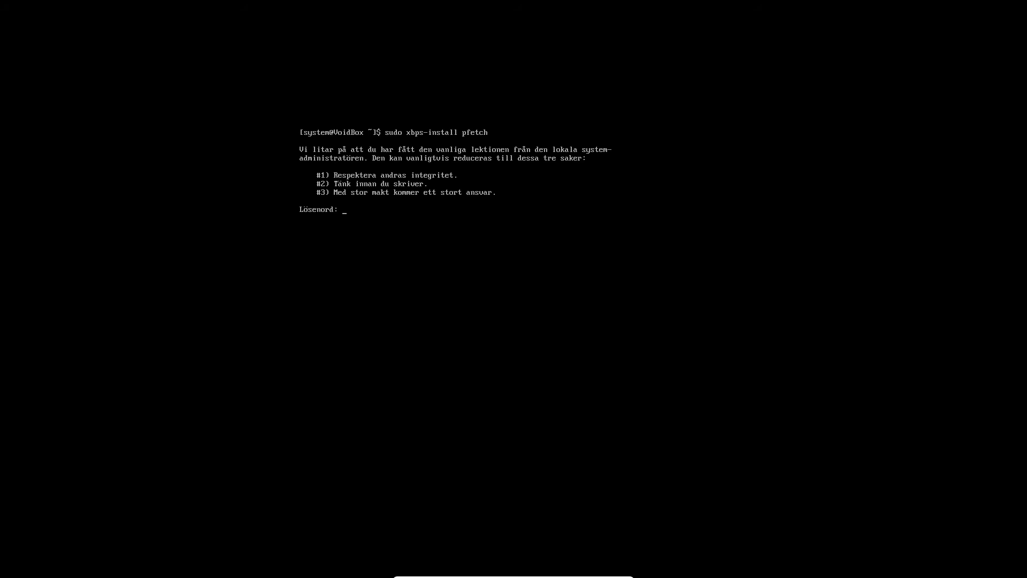
pyautogui.press('Return')
# Sync the package repository and request a full system update with "sudo xbps-install -Syu".
pyautogui.press('Up')
pyautogui.press('BackSpace')
pyautogui.press('BackSpace')
pyautogui.press('BackSpace')
pyautogui.press('BackSpace')
pyautogui.press('BackSpace')
pyautogui.press('BackSpace')
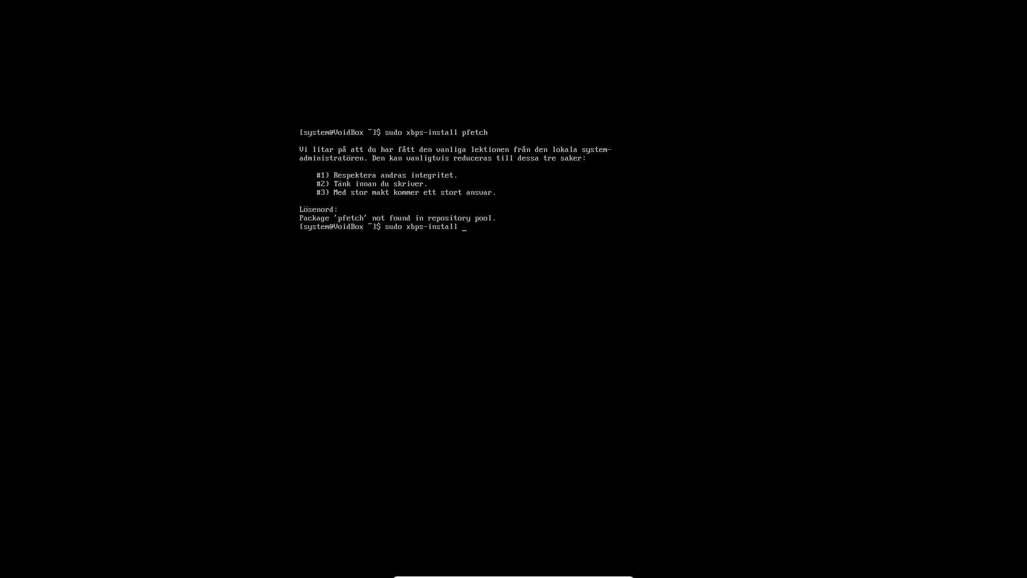
pyautogui.write('neog')
pyautogui.press('BackSpace')
pyautogui.write('fr')
pyautogui.press('BackSpace')
pyautogui.press('BackSpace')
pyautogui.press('BackSpace')
pyautogui.press('BackSpace')
pyautogui.press('BackSpace')
pyautogui.press('BackSpace')
pyautogui.write('-Syu')
pyautogui.press('Return')
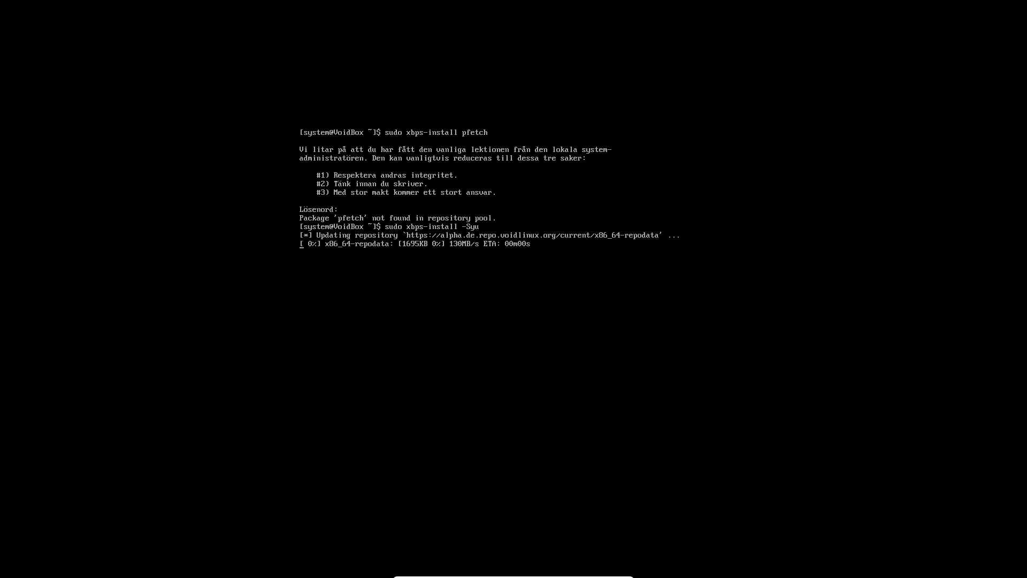
# Update the package manager itself with "sudo xbps-install -u xbps" and accept the listed changes.
pyautogui.press('Up')
pyautogui.press('BackSpace')
pyautogui.press('BackSpace')
pyautogui.press('BackSpace')
pyautogui.write('u xpps')
pyautogui.press('Return')
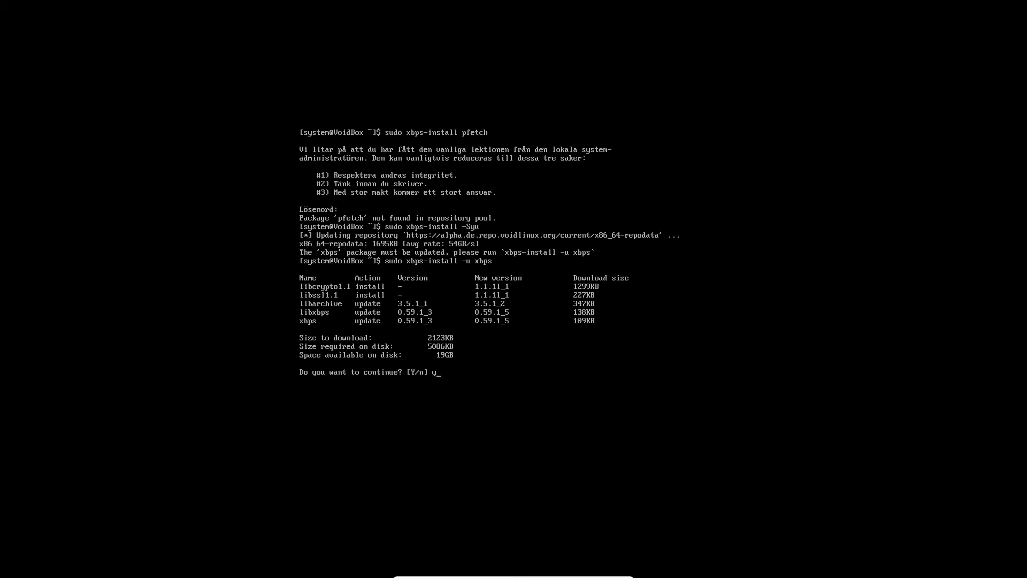
pyautogui.write('y')
pyautogui.press('Return')
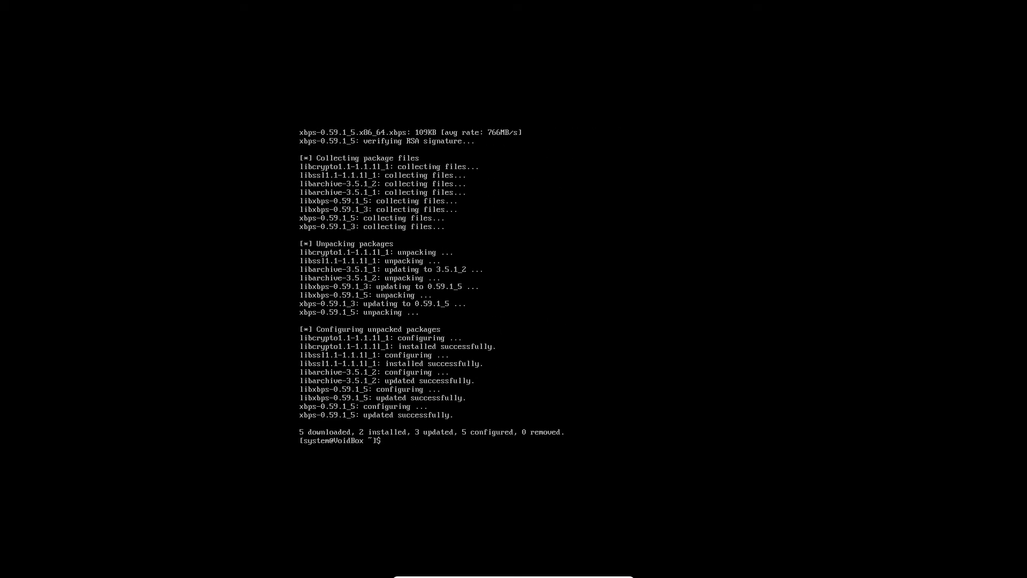
# Rerun "sudo xbps-install -Syu" to upgrade all installed packages.
pyautogui.press('Up')
pyautogui.press('Up')
pyautogui.press('Return')
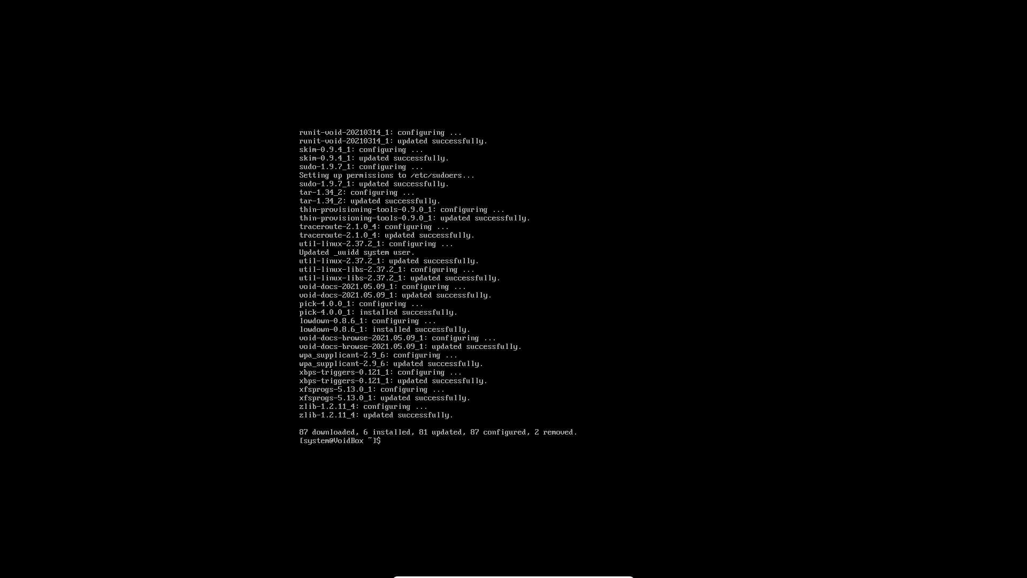
# Install the pfetch package with "sudo xbps-install pfetch" and accept the installation.
pyautogui.press('Up')
pyautogui.press('Up')
pyautogui.press('Up')
pyautogui.press('Up')
pyautogui.press('Return')
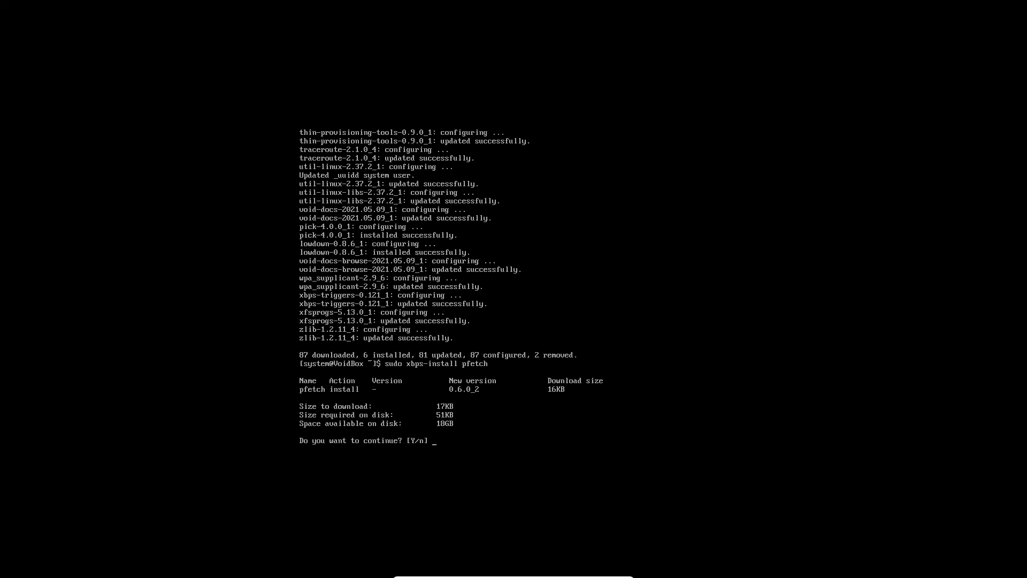
pyautogui.press('Return')
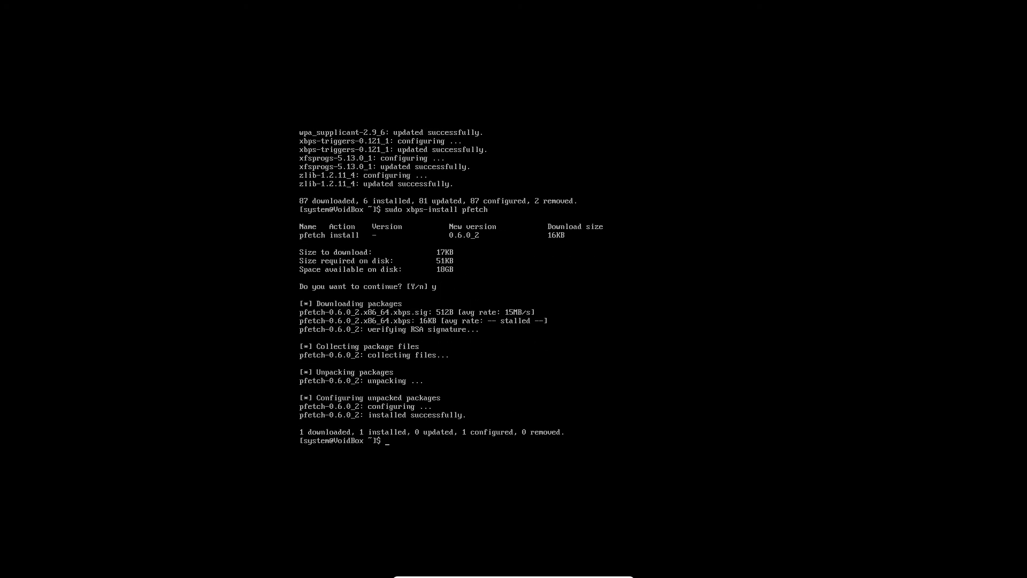
# Clear the console and display the system information with pfetch.
pyautogui.write('clear')
pyautogui.press('Return')
pyautogui.write('pfetch')
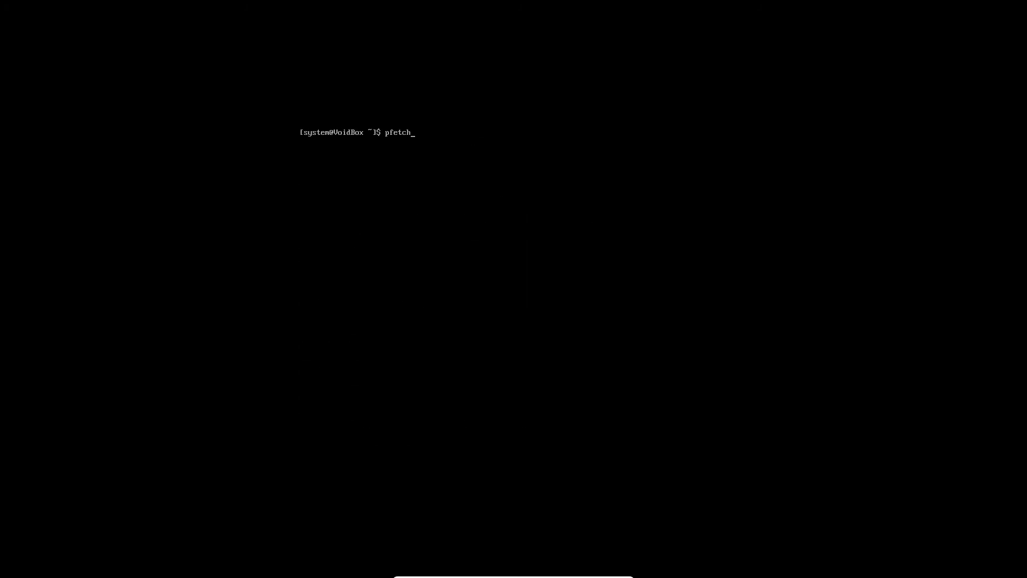
pyautogui.press('Return')
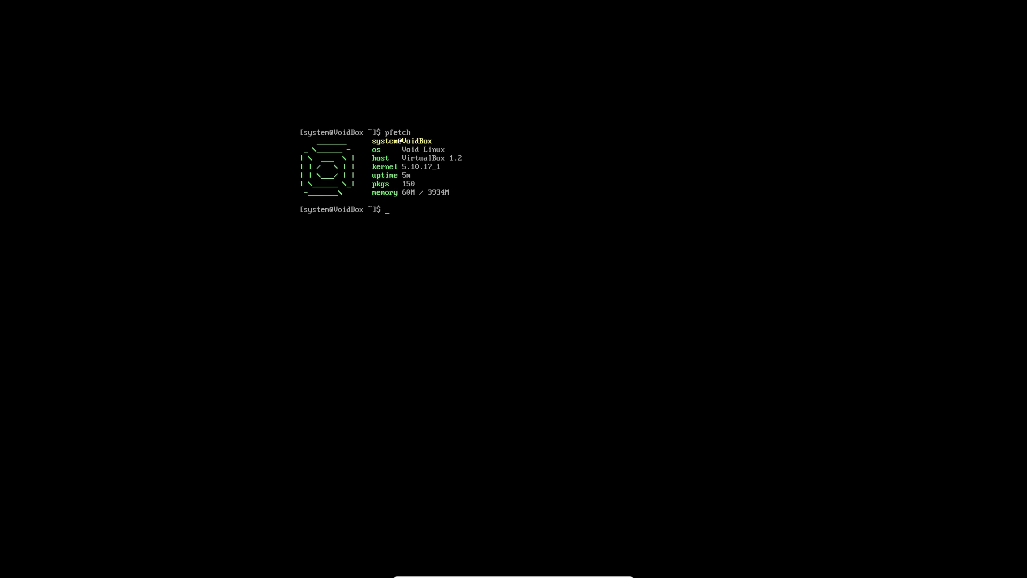
# View the running processes and memory use with top, quit it and clear the console.
pyautogui.write('op')
pyautogui.press('Return')
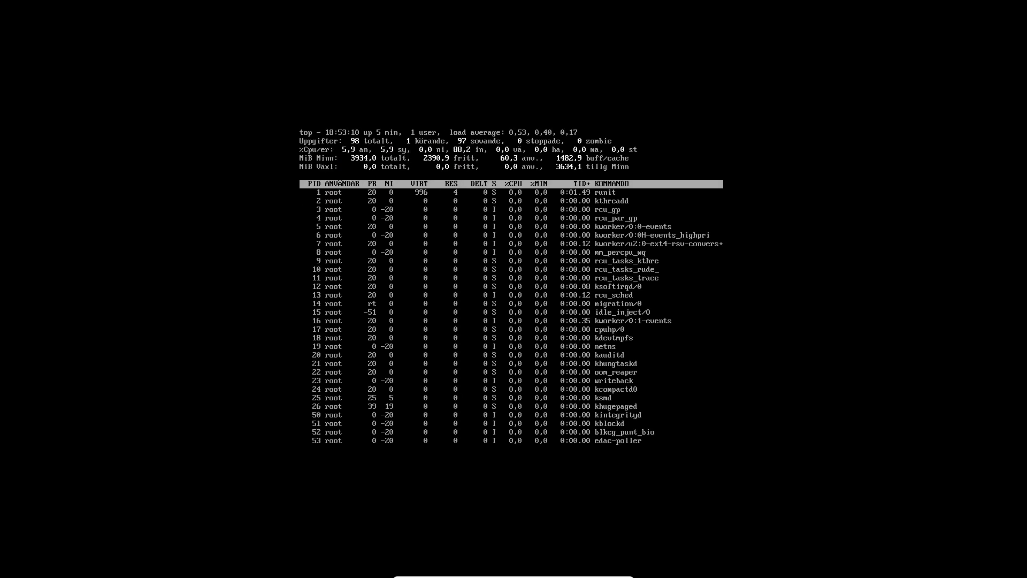
pyautogui.write('qclear')
pyautogui.press('Return')
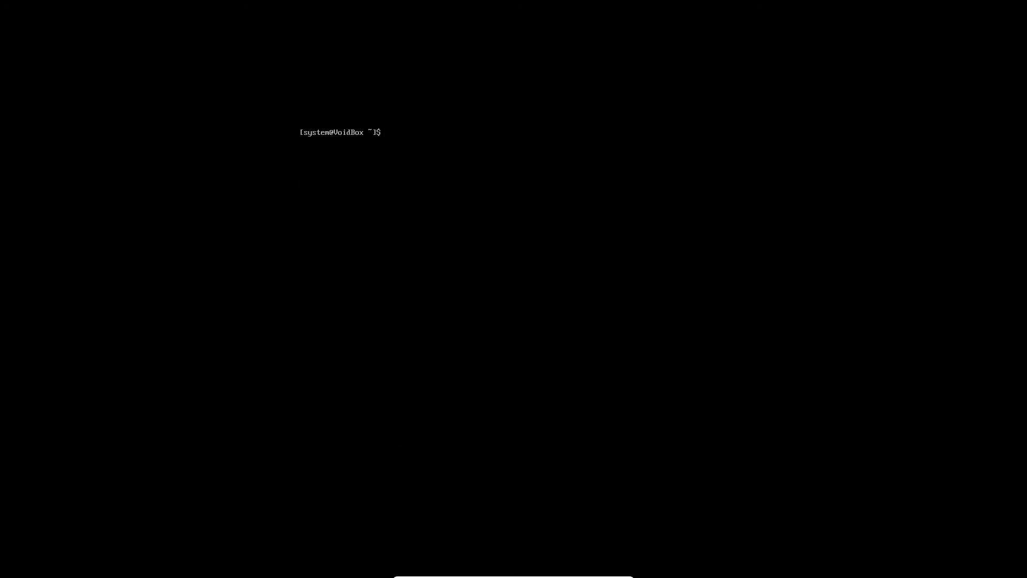